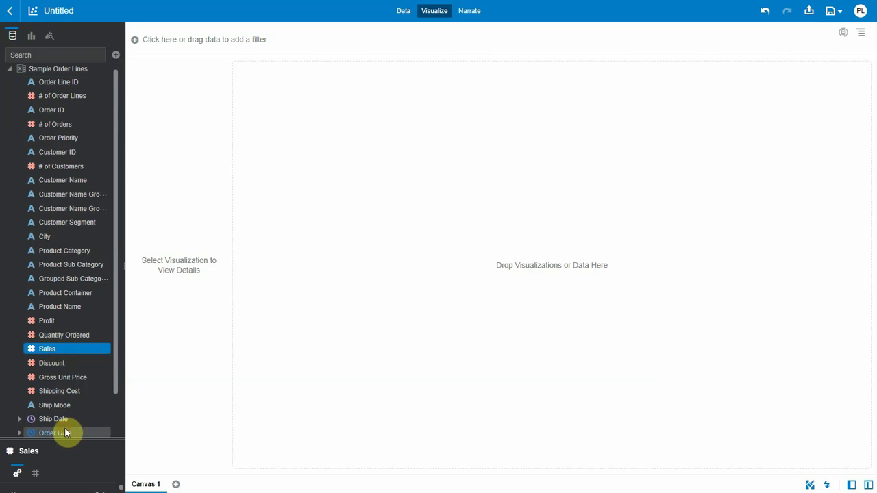
Step: Create a chart of Sales by Order Date from the selected columns
{"action": "left_click", "coordinate": [66, 433], "text": "ctrl"}
{"action": "right_click", "coordinate": [66, 432]}
{"action": "left_click", "coordinate": [110, 436]}
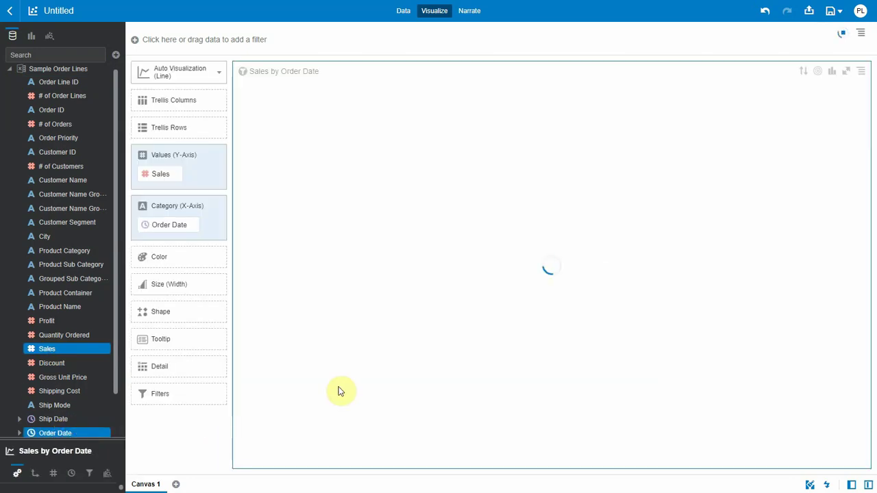
Step: Show Order Date by Month on the line chart, then leave the workbook
{"action": "right_click", "coordinate": [182, 225]}
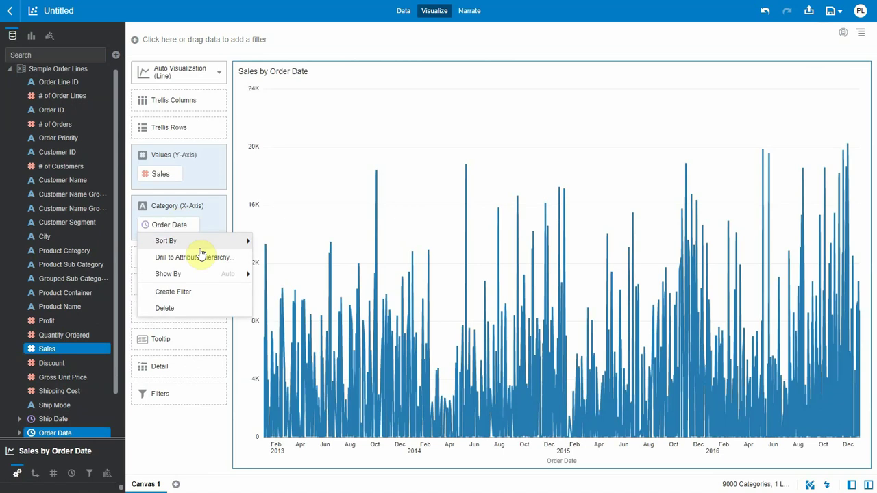
{"action": "mouse_move", "coordinate": [203, 274]}
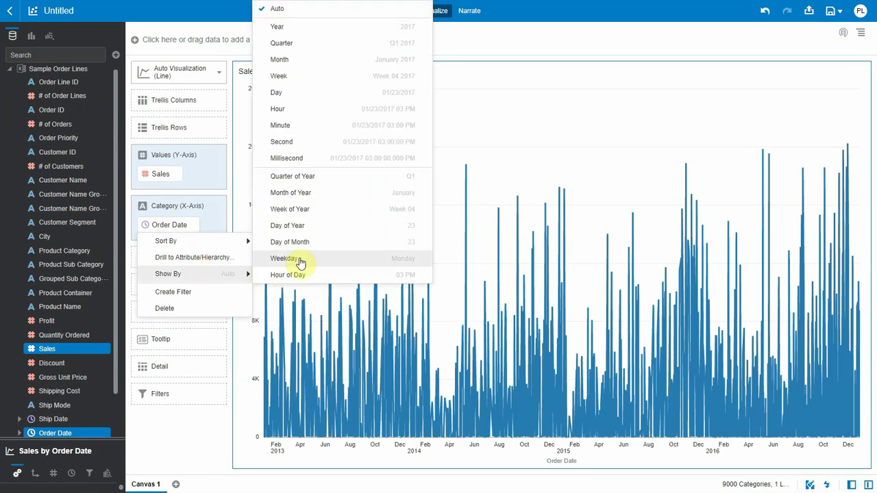
{"action": "left_click", "coordinate": [287, 59]}
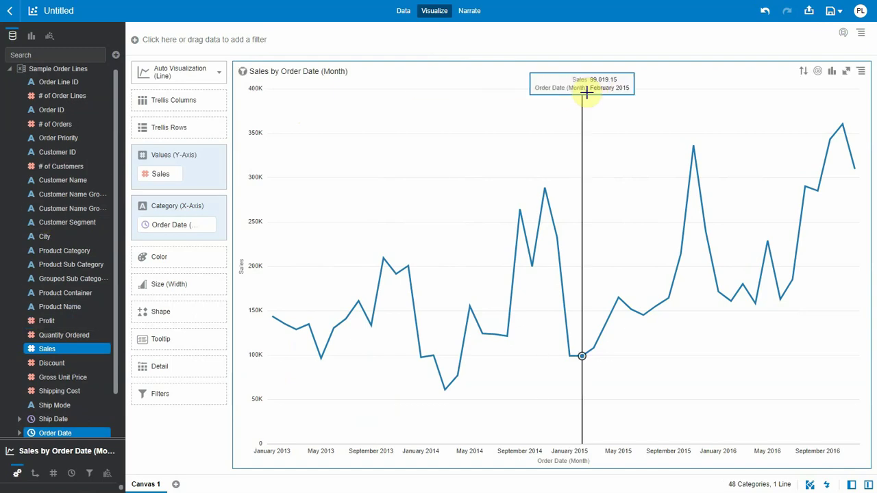
{"action": "left_click", "coordinate": [9, 12]}
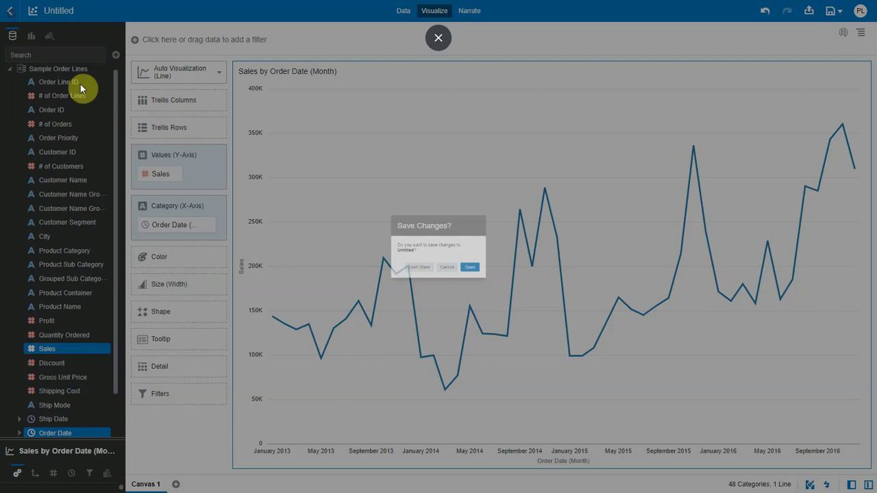
Step: Discard the unsaved workbook and start a new data flow
{"action": "left_click", "coordinate": [406, 283]}
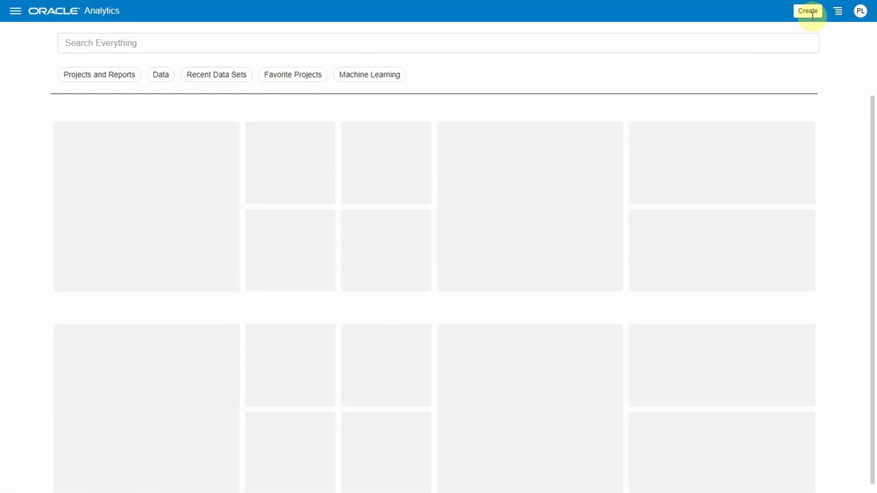
{"action": "left_click", "coordinate": [808, 10]}
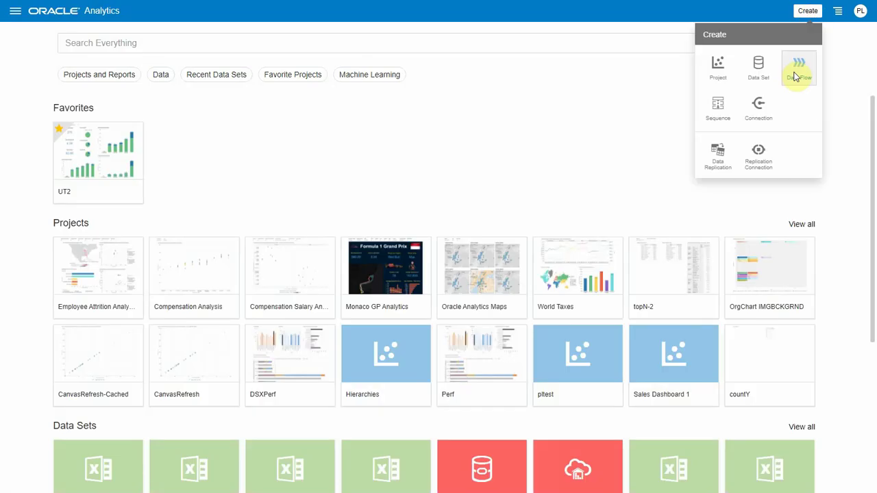
{"action": "left_click", "coordinate": [797, 72]}
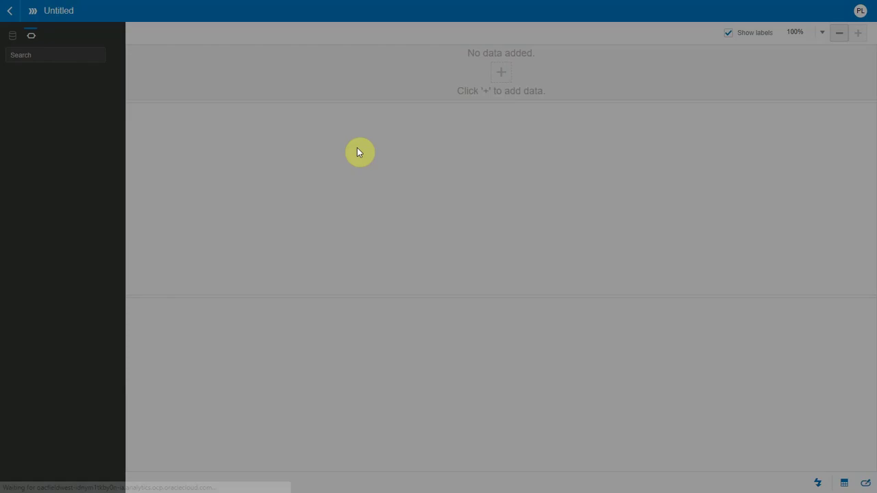
Step: Search 'line' and add the Sample Order Lines data set as the source
{"action": "left_click", "coordinate": [519, 135]}
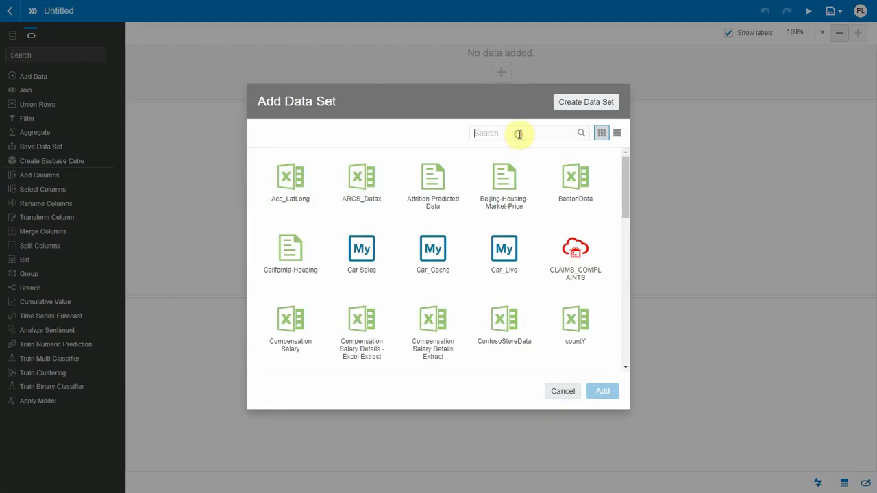
{"action": "key", "text": "Return"}
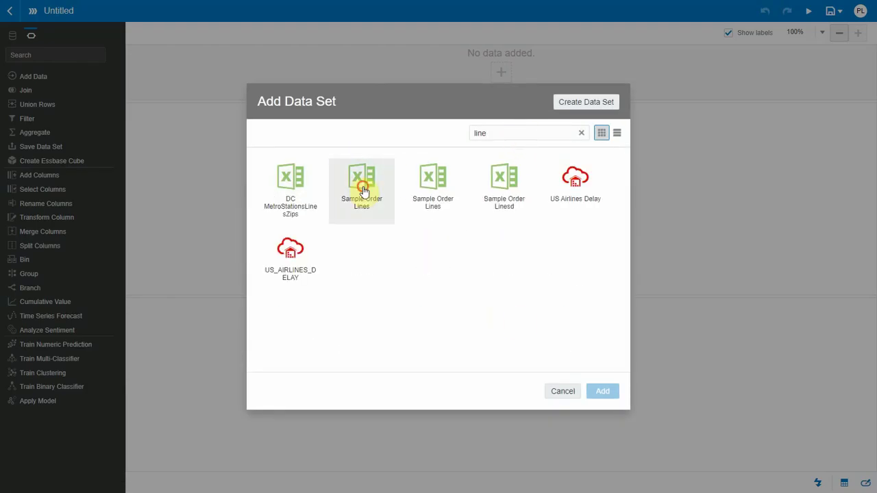
{"action": "left_click", "coordinate": [360, 189]}
{"action": "left_click", "coordinate": [602, 391]}
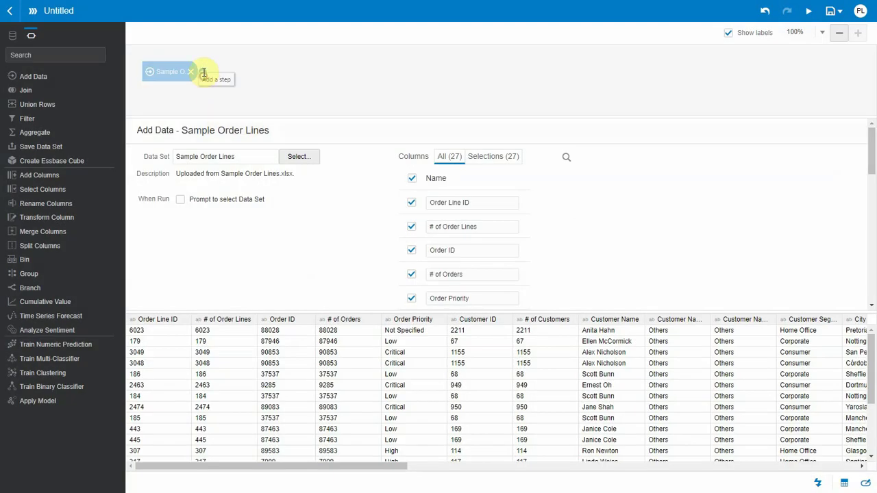
Step: Add a Train Numeric Prediction step using the Linear Regression script
{"action": "left_click", "coordinate": [203, 74]}
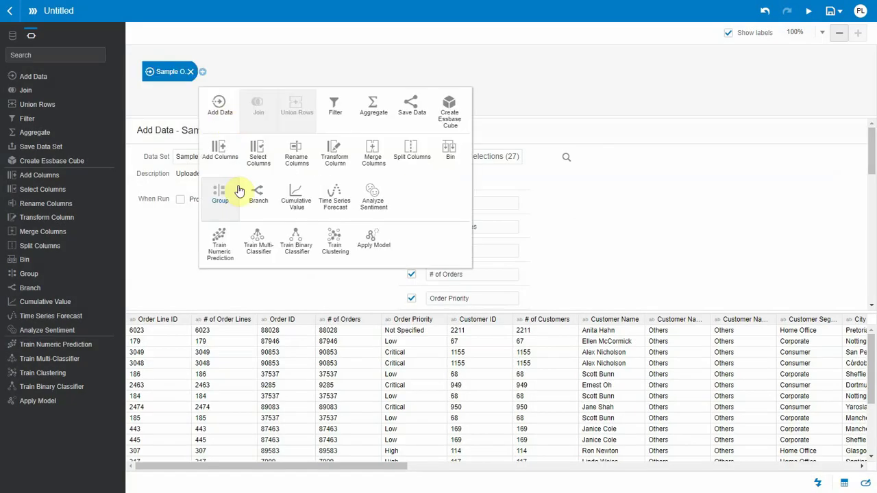
{"action": "left_click", "coordinate": [226, 257]}
{"action": "left_click", "coordinate": [305, 208]}
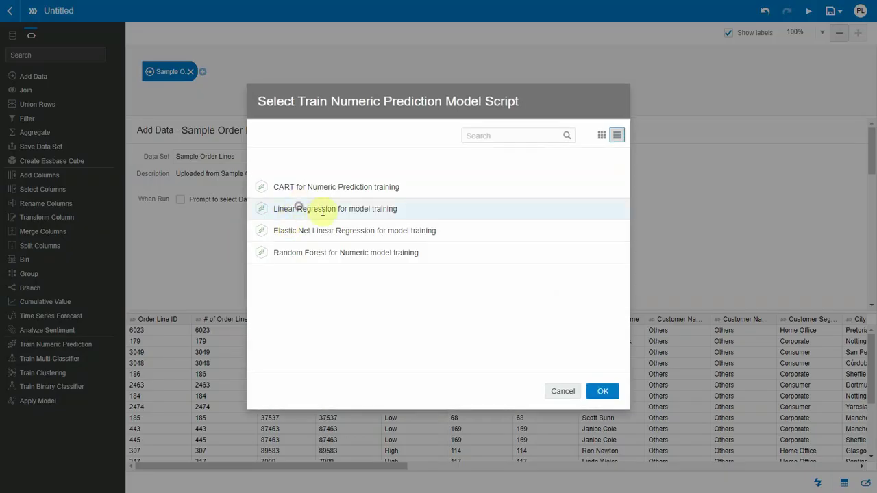
{"action": "left_click", "coordinate": [602, 392]}
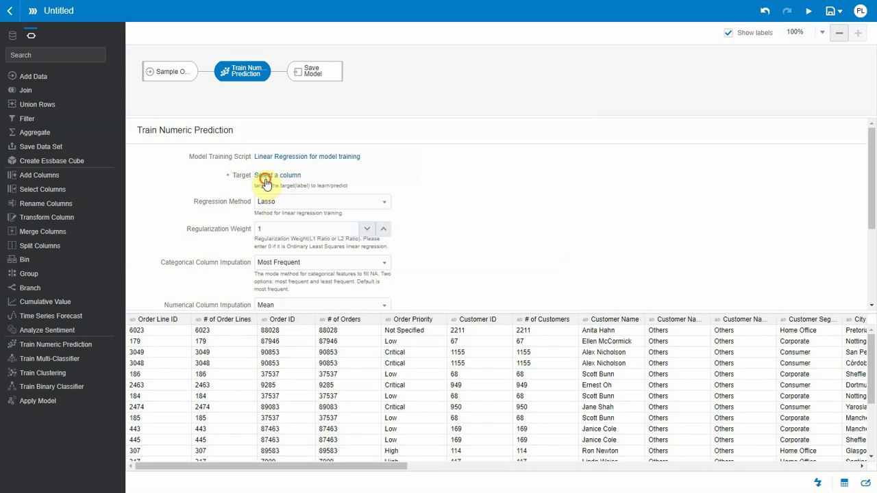
Step: Set Sales as the model's prediction target
{"action": "left_click", "coordinate": [266, 179]}
{"action": "scroll", "coordinate": [477, 301], "scroll_direction": "down", "scroll_amount": 3}
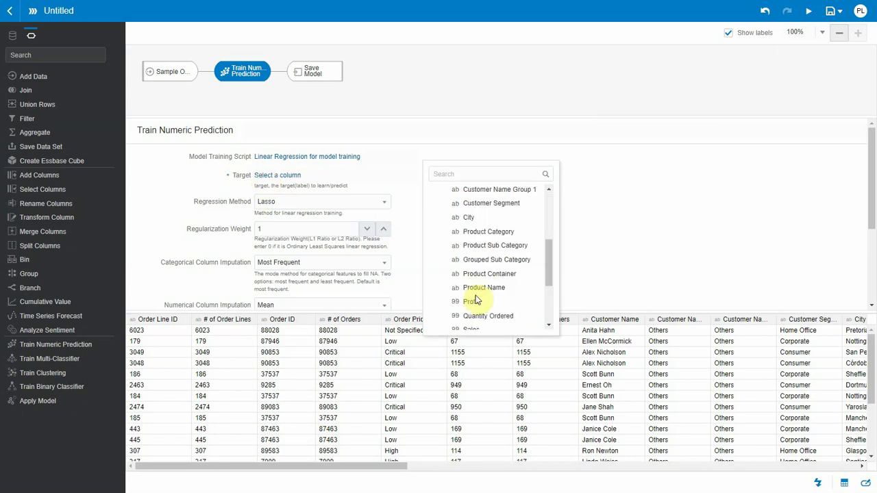
{"action": "left_click", "coordinate": [473, 329]}
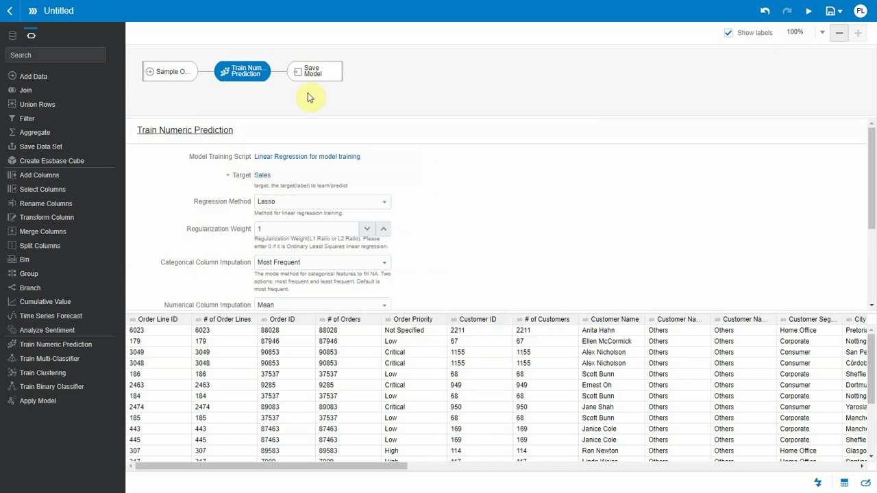
Step: Name the model PL_LINEAR_REG, then save and run the data flow
{"action": "left_click", "coordinate": [305, 73]}
{"action": "double_click", "coordinate": [274, 157]}
{"action": "type", "text": "PL_LINEAR_REG"}
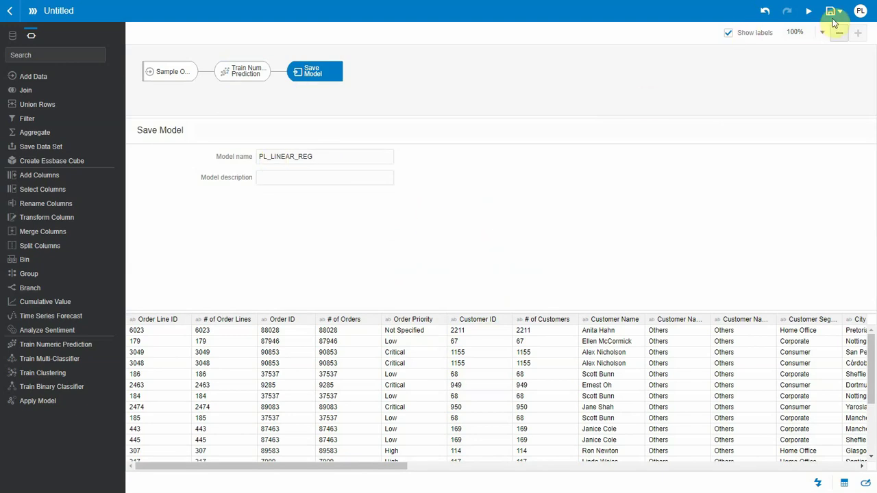
{"action": "left_click", "coordinate": [809, 11]}
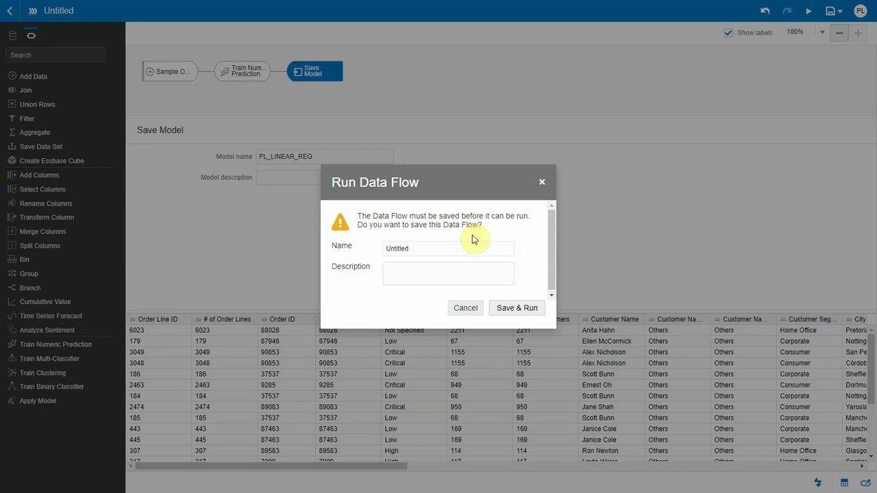
{"action": "left_click", "coordinate": [515, 309]}
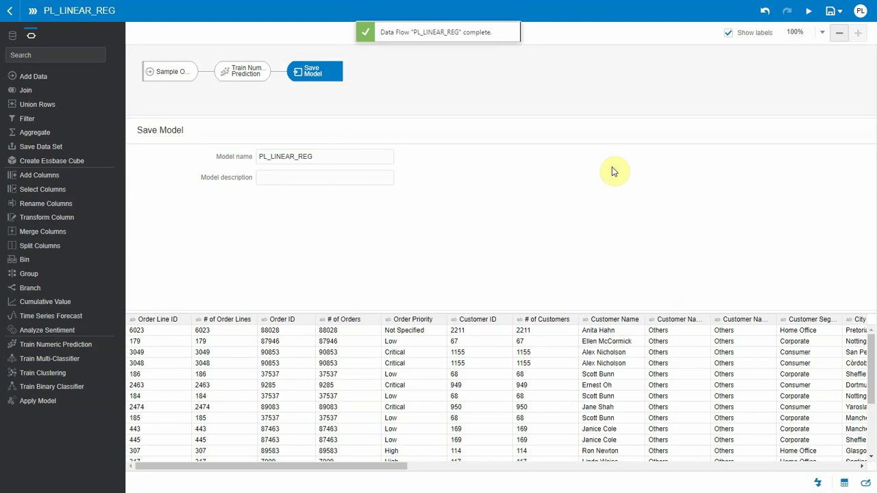
Step: Go to the Machine Learning page and bring up PL_LINEAR_REG's actions menu
{"action": "left_click", "coordinate": [13, 12]}
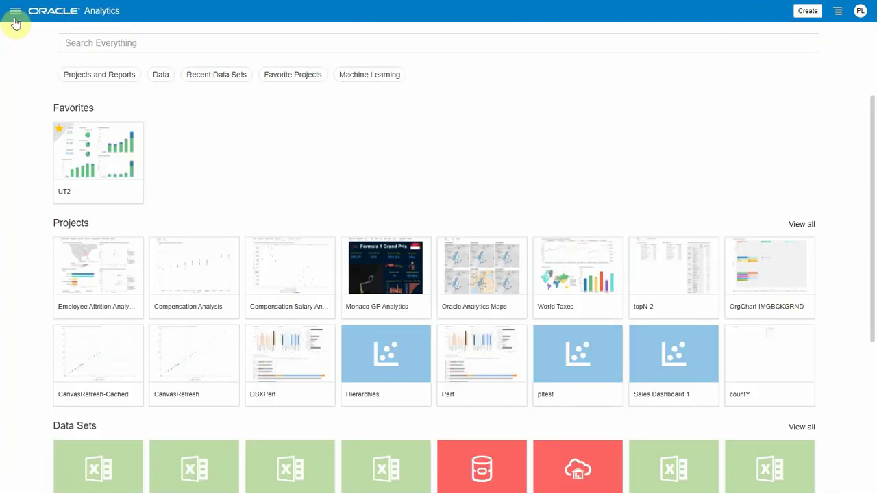
{"action": "left_click", "coordinate": [15, 20]}
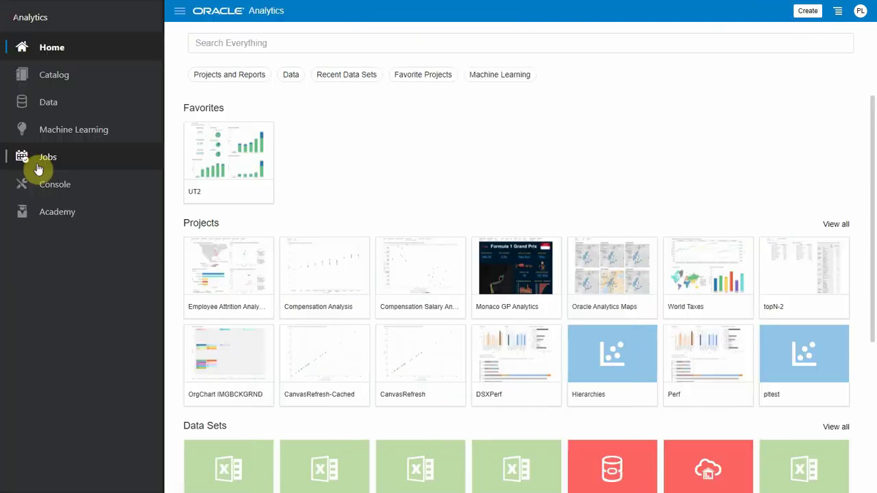
{"action": "left_click", "coordinate": [41, 141]}
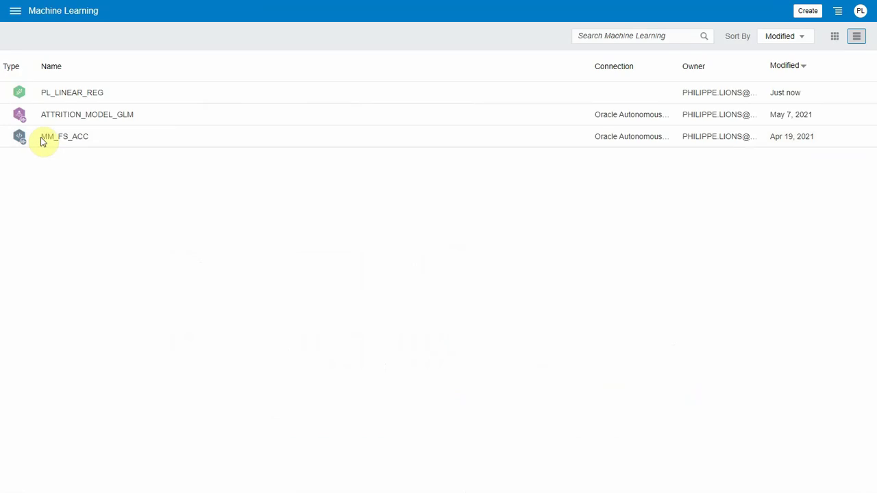
{"action": "right_click", "coordinate": [88, 97]}
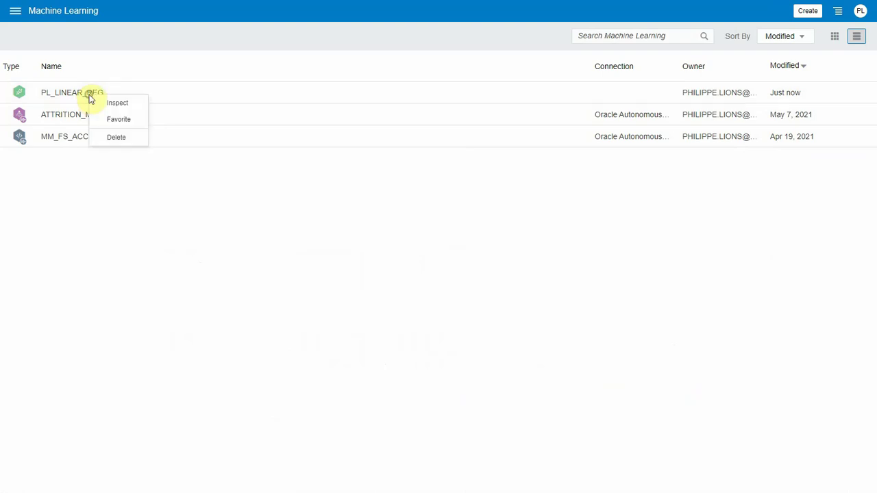
Step: Inspect PL_LINEAR_REG's Quality tab with the residual histogram set to 50 bins
{"action": "left_click", "coordinate": [129, 110]}
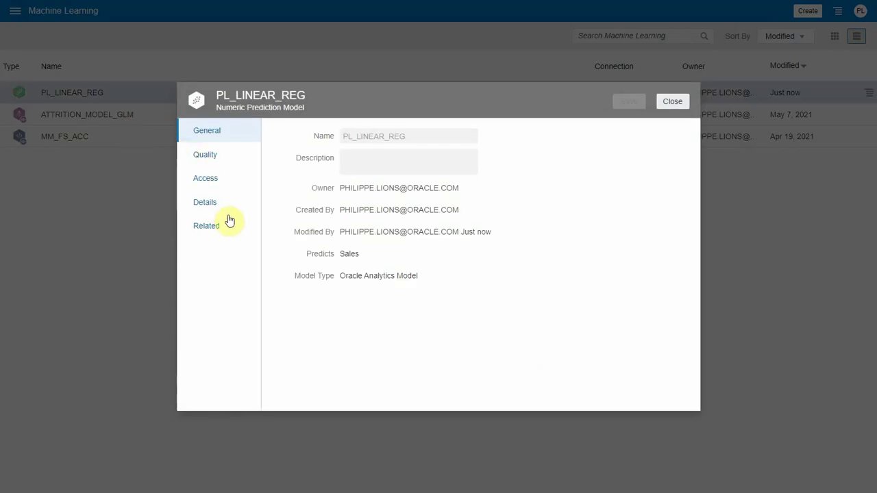
{"action": "left_click", "coordinate": [222, 162]}
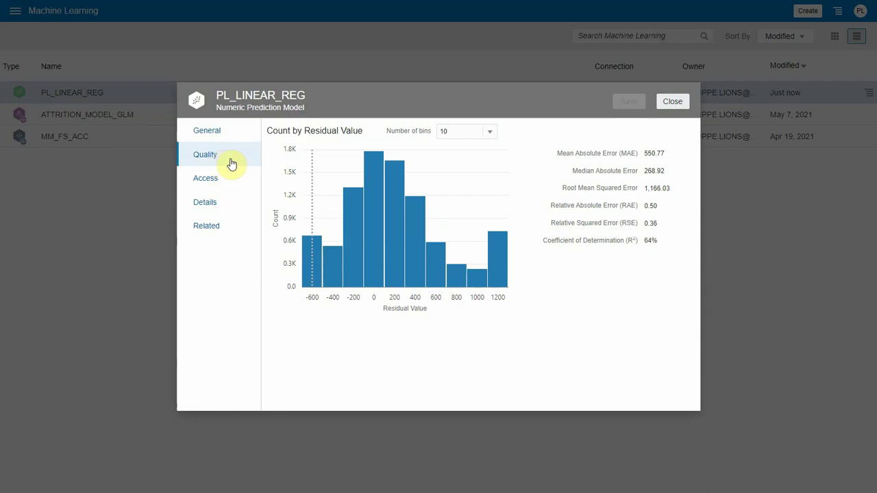
{"action": "left_click", "coordinate": [491, 133]}
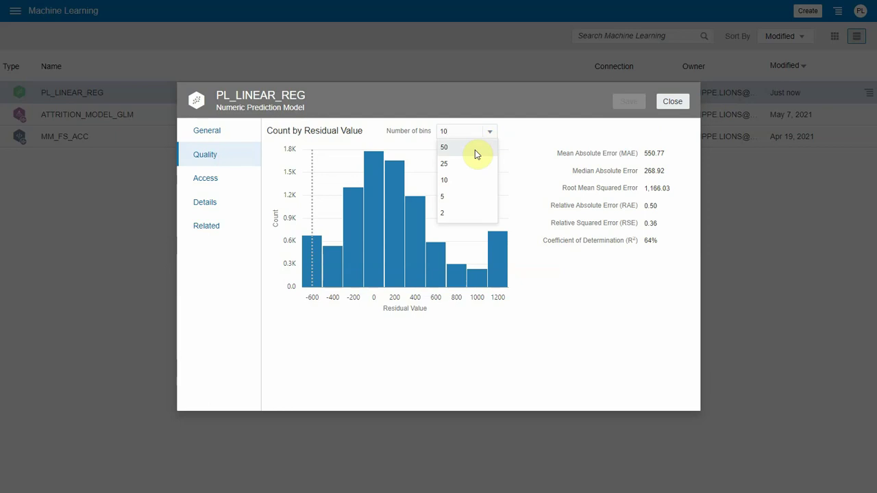
{"action": "left_click", "coordinate": [476, 148]}
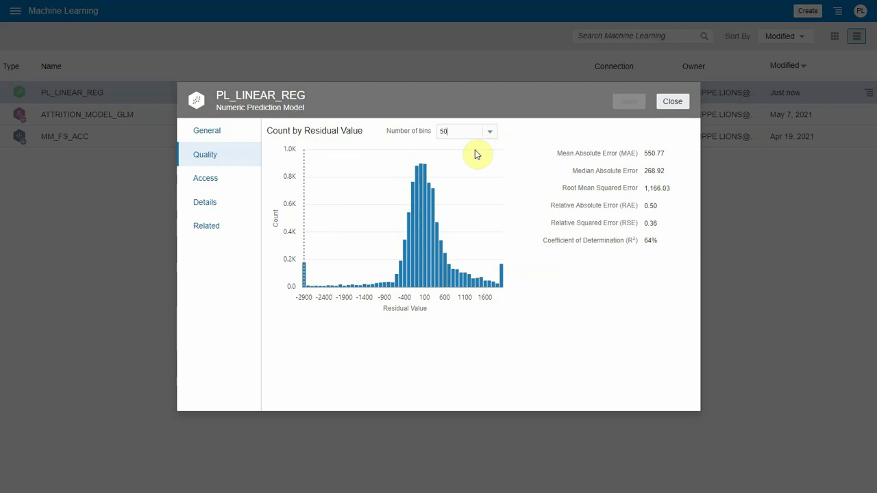
Step: Review the model's Parameters and Input Columns under Details, then view its Related items
{"action": "left_click", "coordinate": [228, 179]}
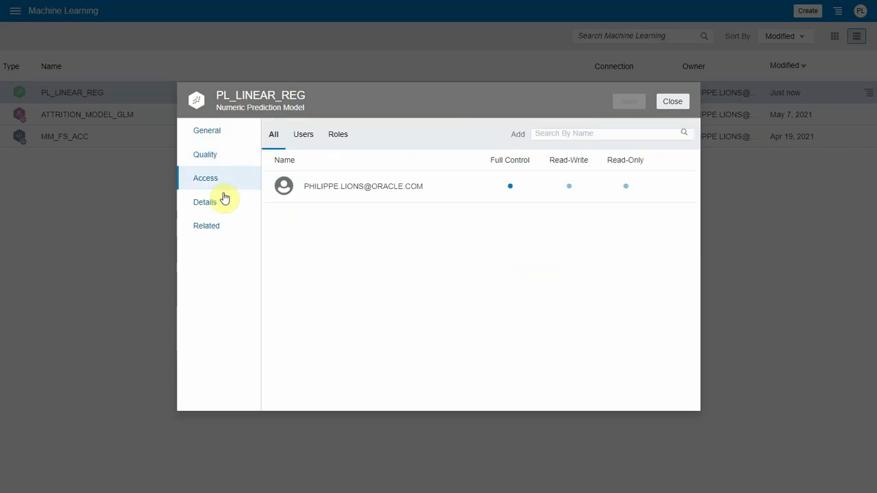
{"action": "left_click", "coordinate": [218, 203]}
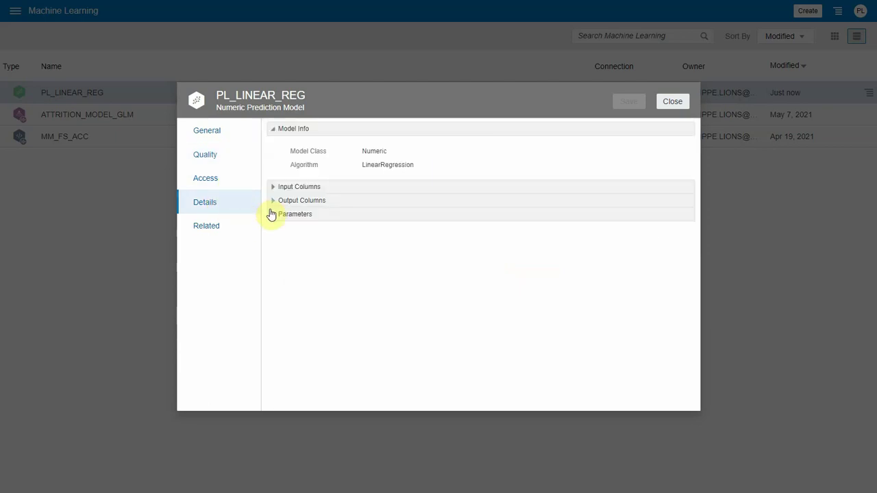
{"action": "left_click", "coordinate": [273, 216]}
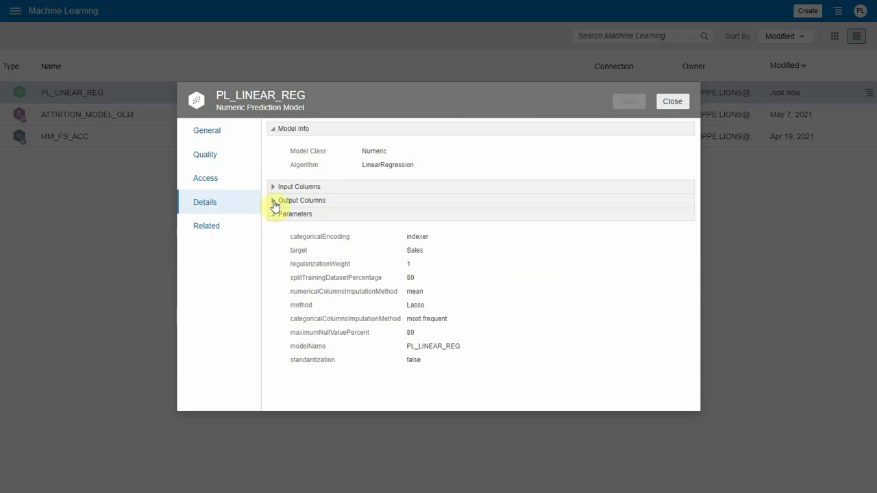
{"action": "left_click", "coordinate": [274, 187]}
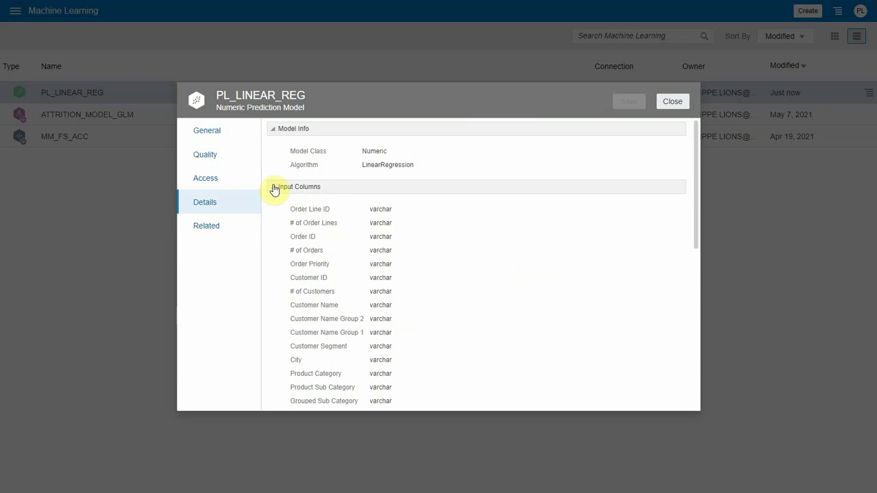
{"action": "left_click", "coordinate": [274, 187]}
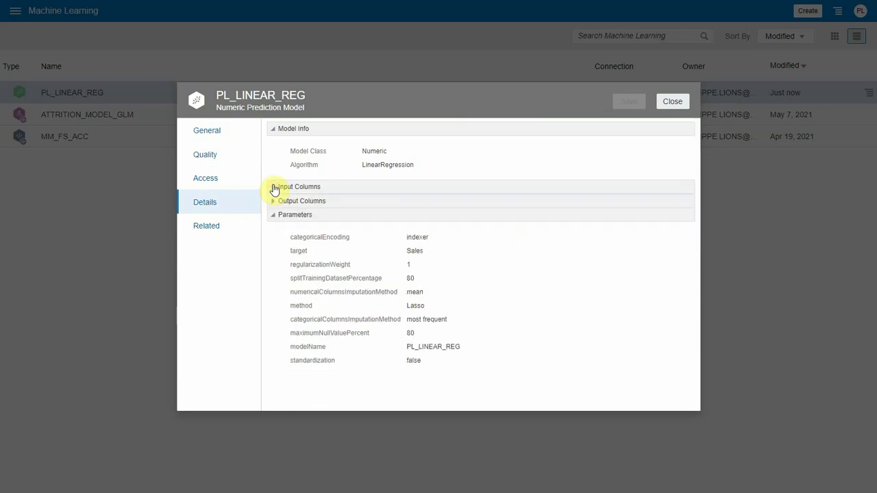
{"action": "left_click", "coordinate": [219, 232]}
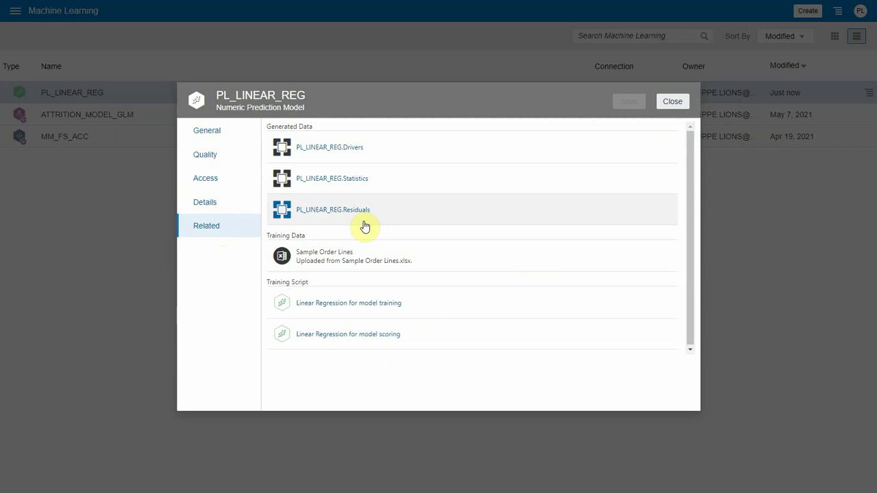
Step: Open PL_LINEAR_REG.Drivers and plot Coefficient by Driver Name as a horizontal bar chart
{"action": "left_click", "coordinate": [372, 162]}
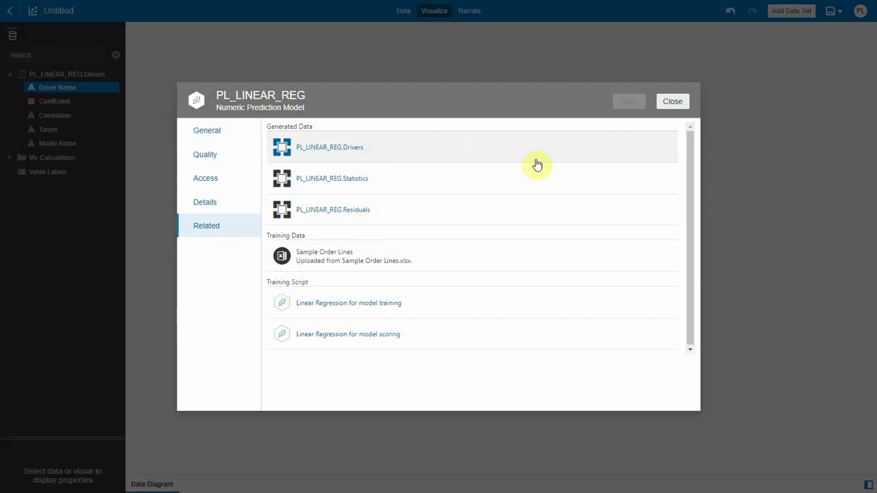
{"action": "left_click", "coordinate": [669, 101]}
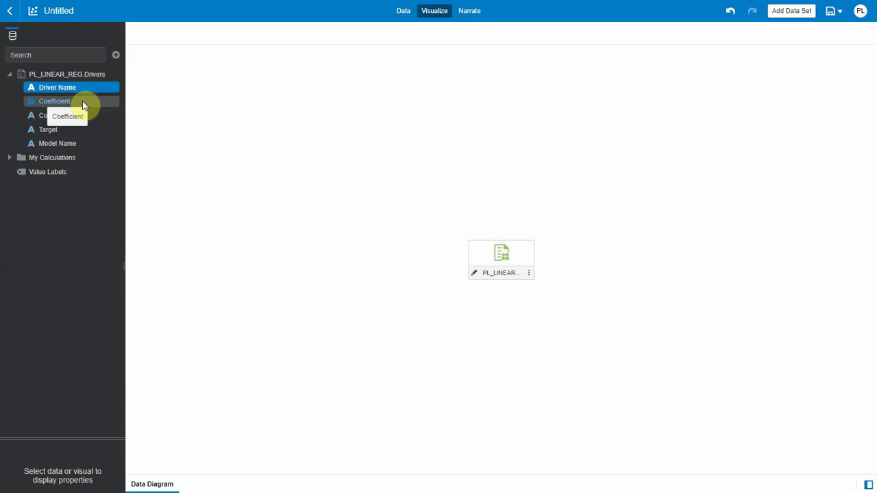
{"action": "left_click", "coordinate": [62, 115], "text": "shift"}
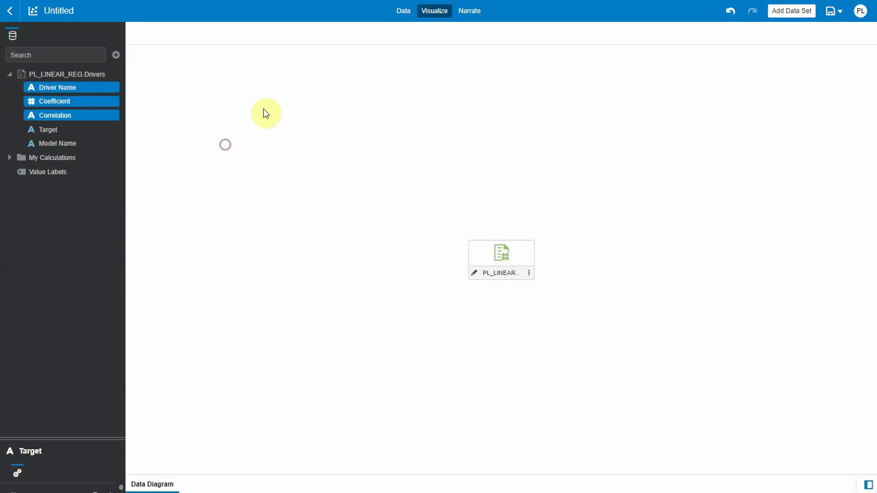
{"action": "left_click", "coordinate": [431, 13]}
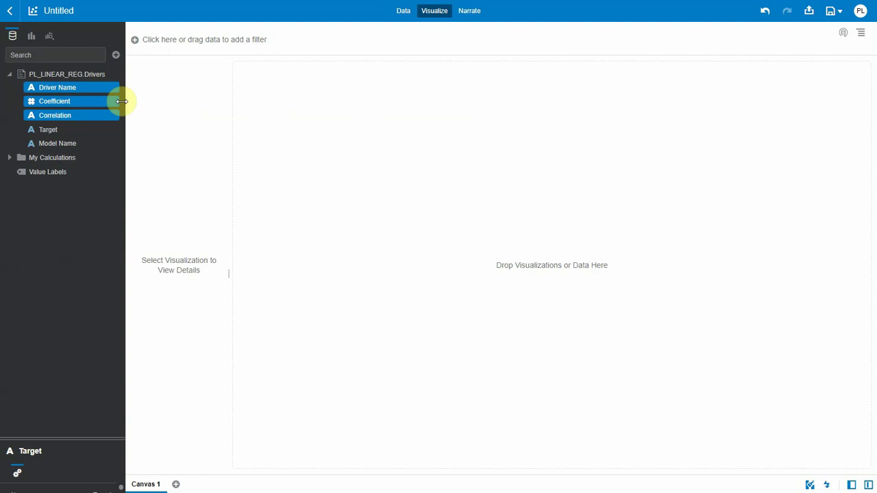
{"action": "right_click", "coordinate": [101, 87]}
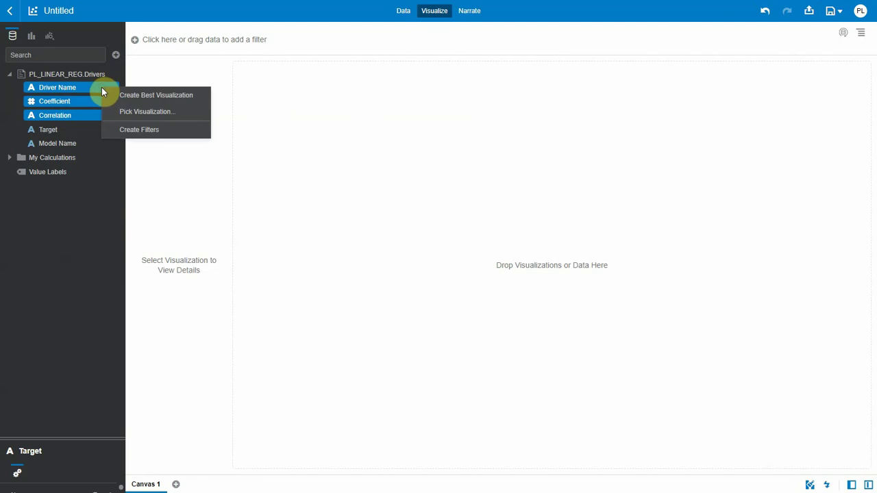
{"action": "left_click", "coordinate": [137, 111]}
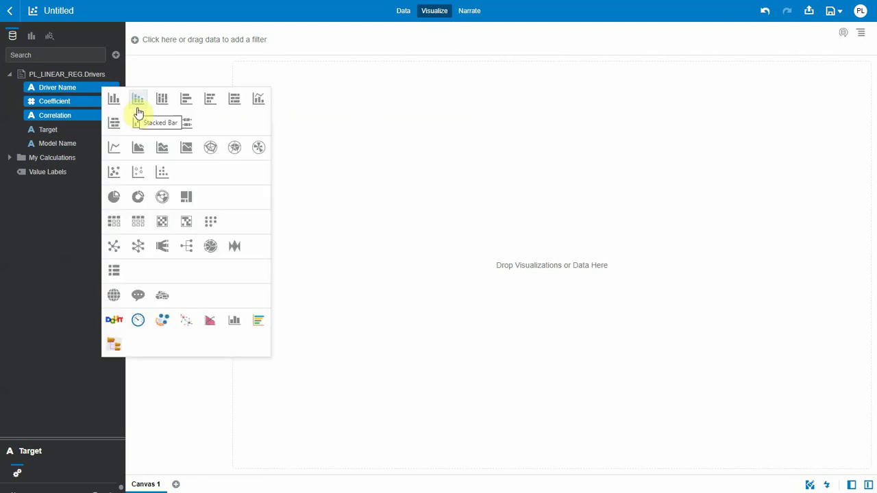
{"action": "left_click", "coordinate": [189, 101]}
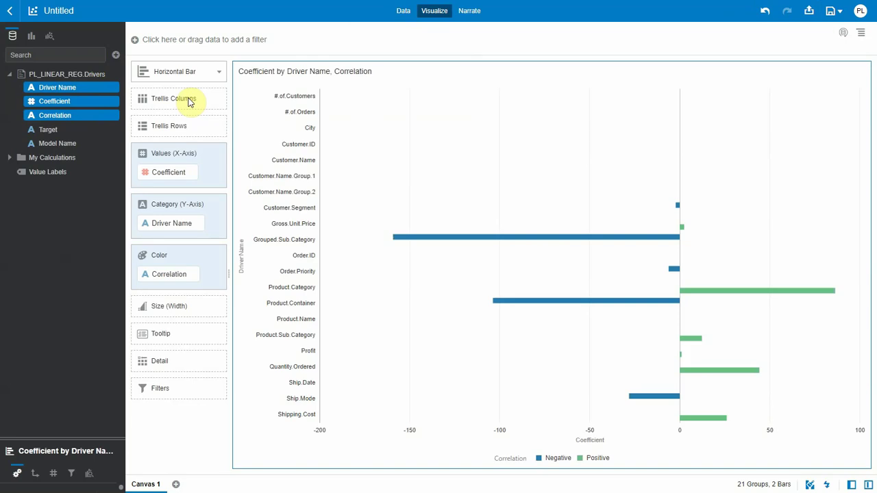
Step: Switch to a horizontal stacked bar chart sorted by Coefficient high to low
{"action": "left_click", "coordinate": [200, 71]}
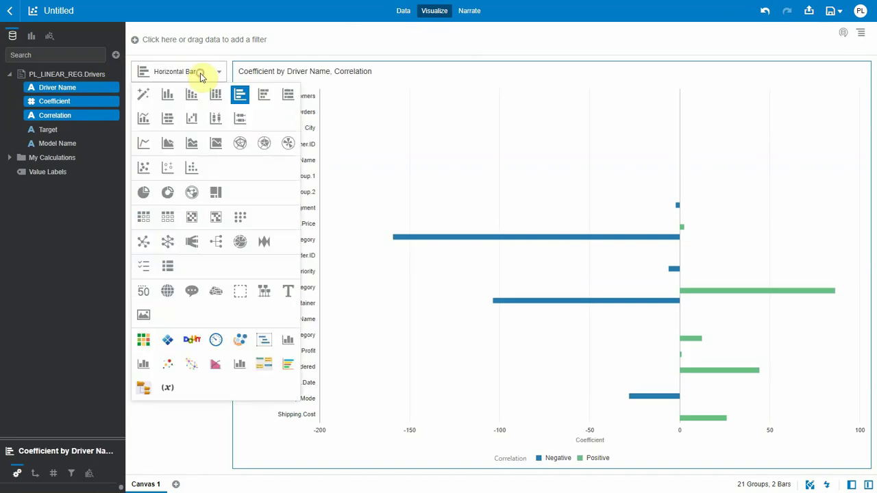
{"action": "left_click", "coordinate": [259, 99]}
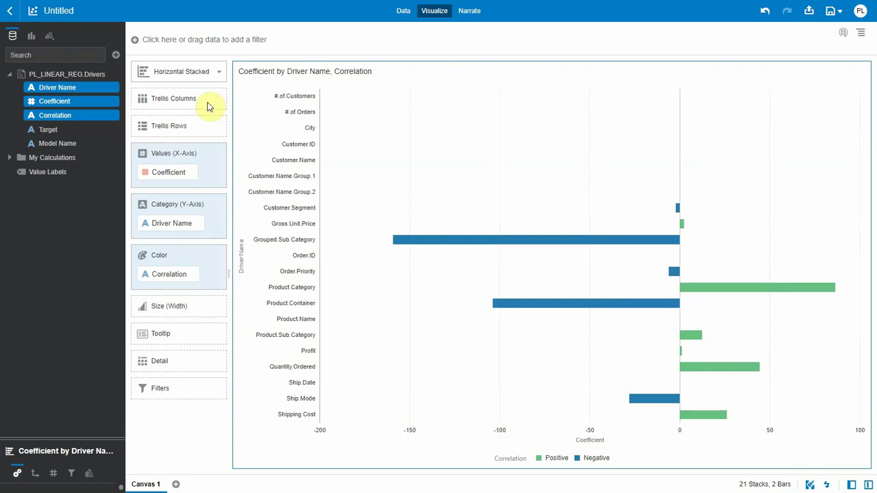
{"action": "right_click", "coordinate": [424, 146]}
{"action": "mouse_move", "coordinate": [481, 159]}
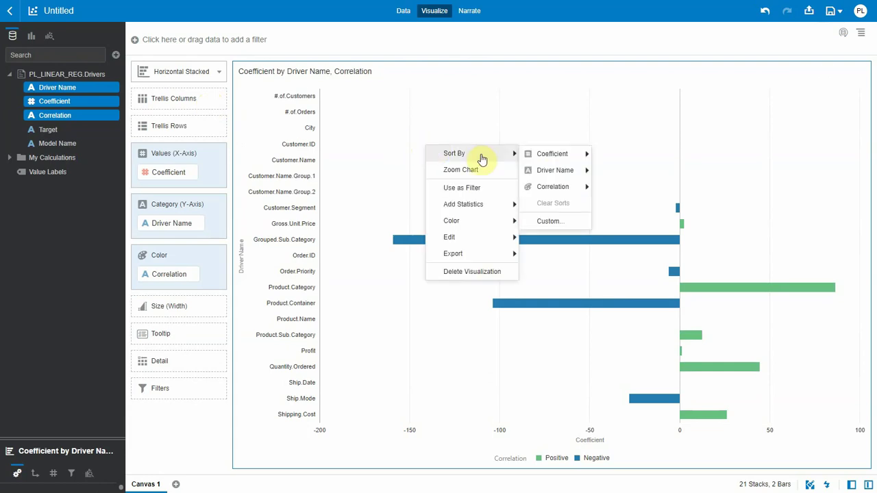
{"action": "mouse_move", "coordinate": [533, 157]}
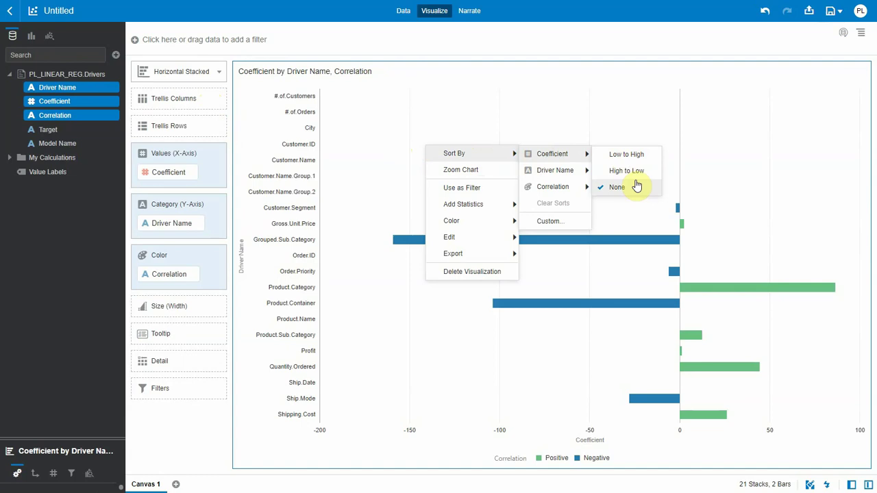
{"action": "left_click", "coordinate": [635, 171]}
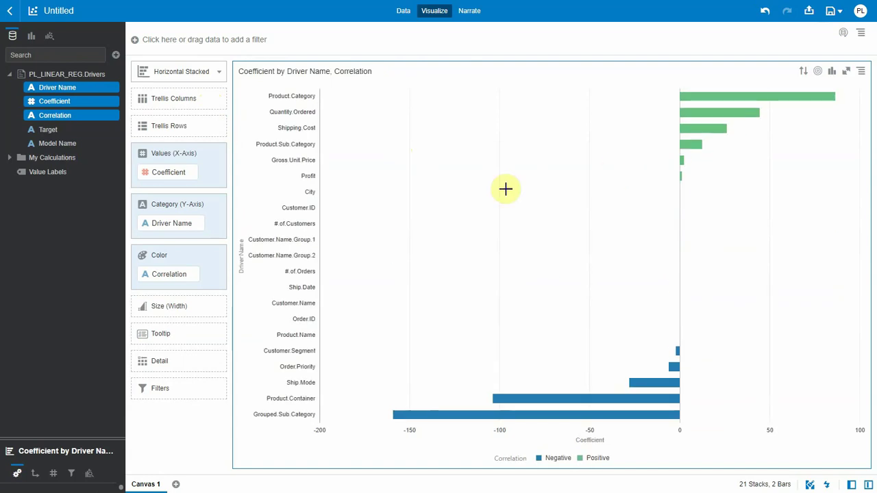
Step: Remove the near-zero drivers, City through Ship.Date, from the chart
{"action": "left_click_drag", "start_coordinate": [266, 183], "coordinate": [335, 329]}
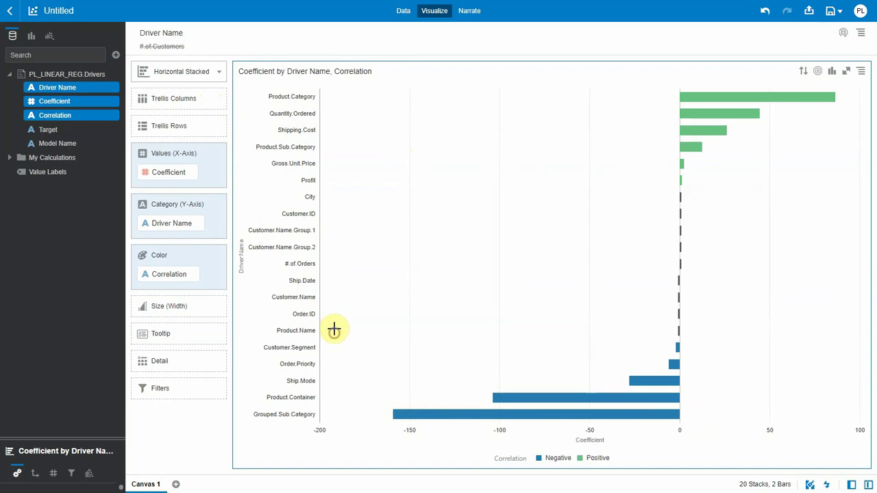
{"action": "right_click", "coordinate": [681, 198]}
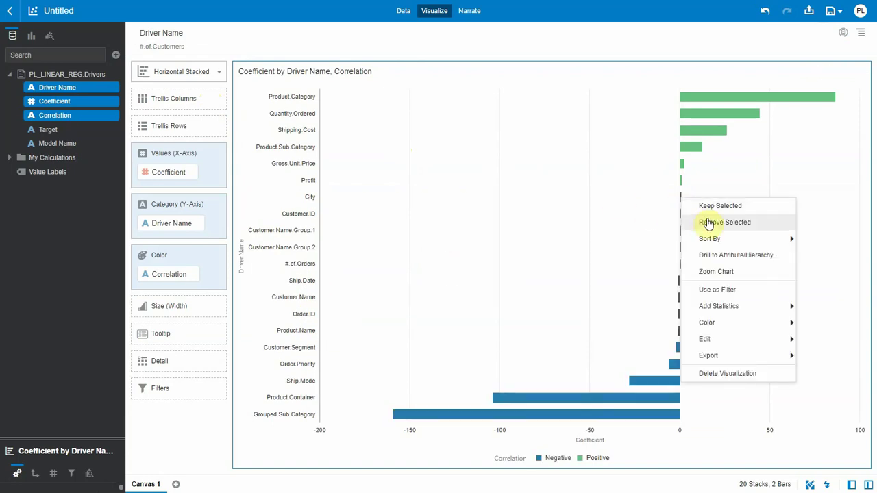
{"action": "left_click", "coordinate": [710, 222]}
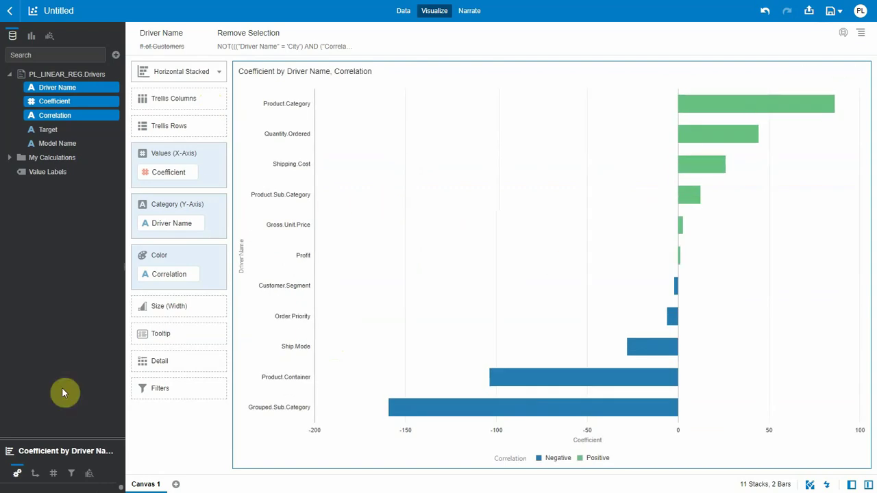
Step: Set the bar chart's Data Labels to Auto in the Values properties tab
{"action": "left_click", "coordinate": [76, 438]}
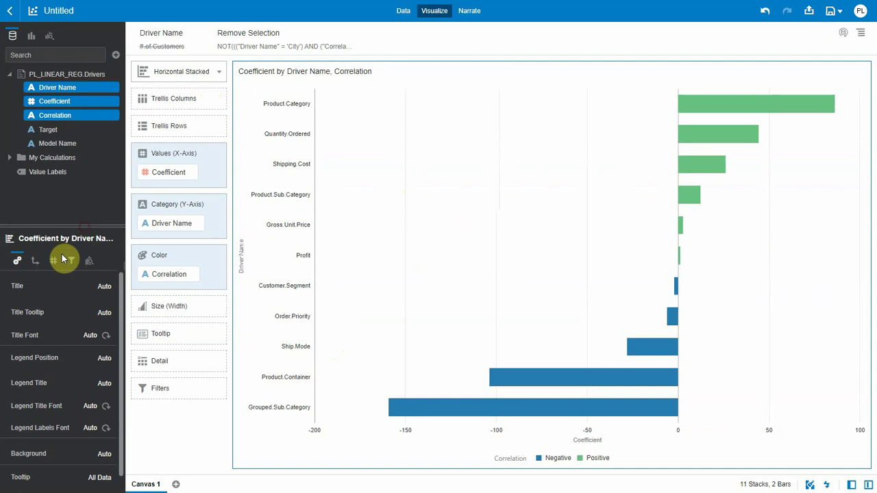
{"action": "left_click", "coordinate": [53, 261]}
{"action": "left_click", "coordinate": [116, 332]}
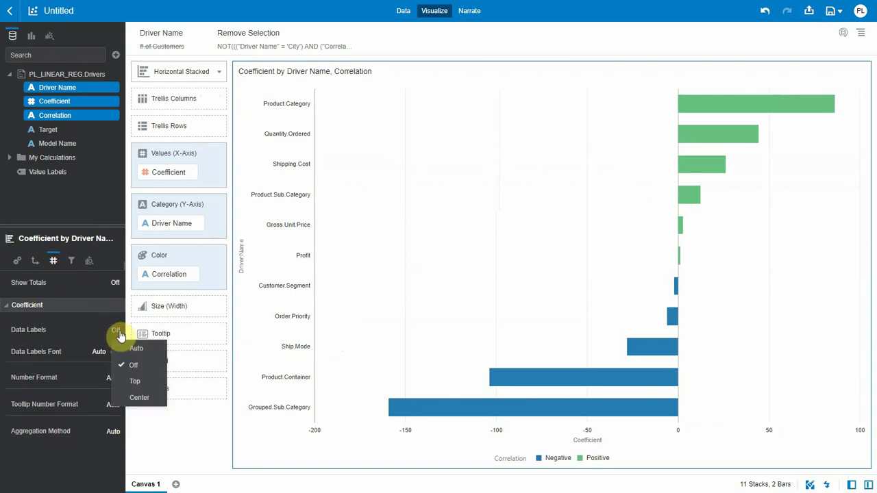
{"action": "left_click", "coordinate": [137, 349]}
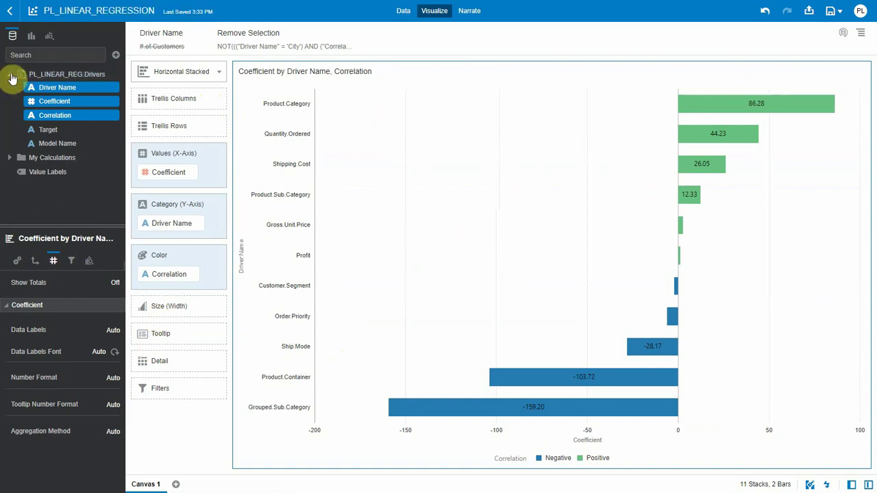
Step: Return to the model list and open PL_LINEAR_REG.Statistics from the model's Related tab
{"action": "left_click", "coordinate": [9, 11]}
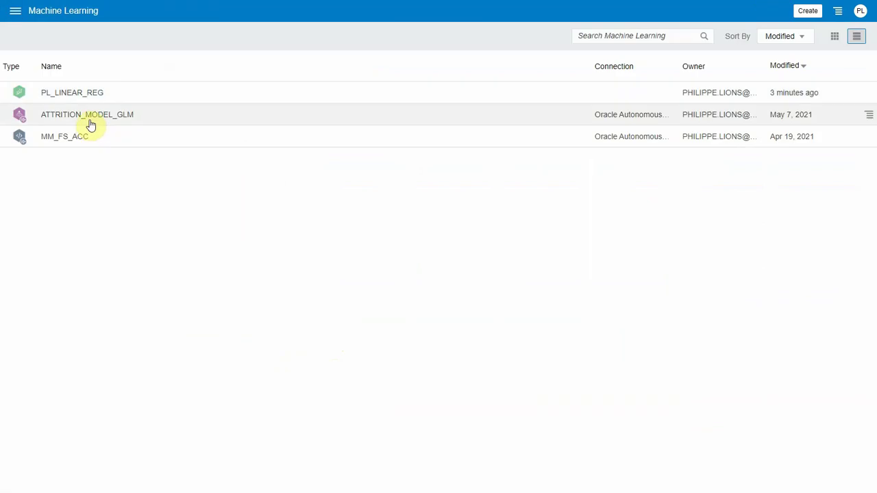
{"action": "right_click", "coordinate": [99, 95]}
{"action": "left_click", "coordinate": [125, 104]}
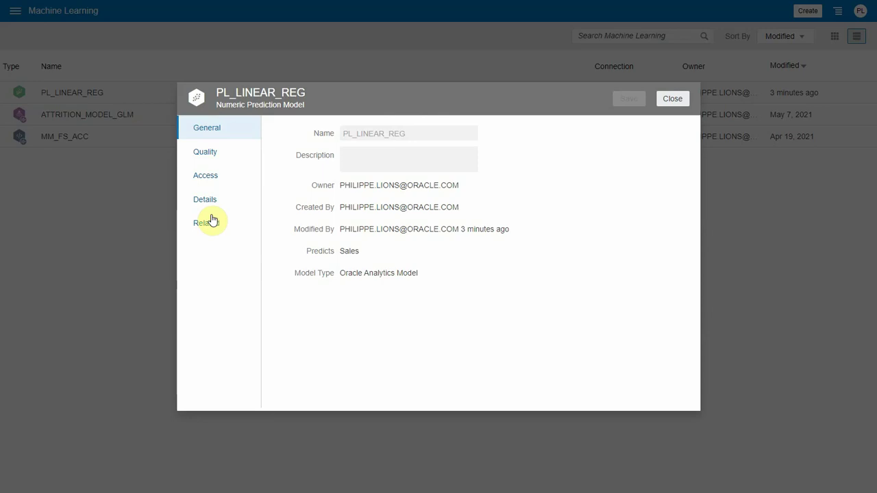
{"action": "left_click", "coordinate": [212, 225]}
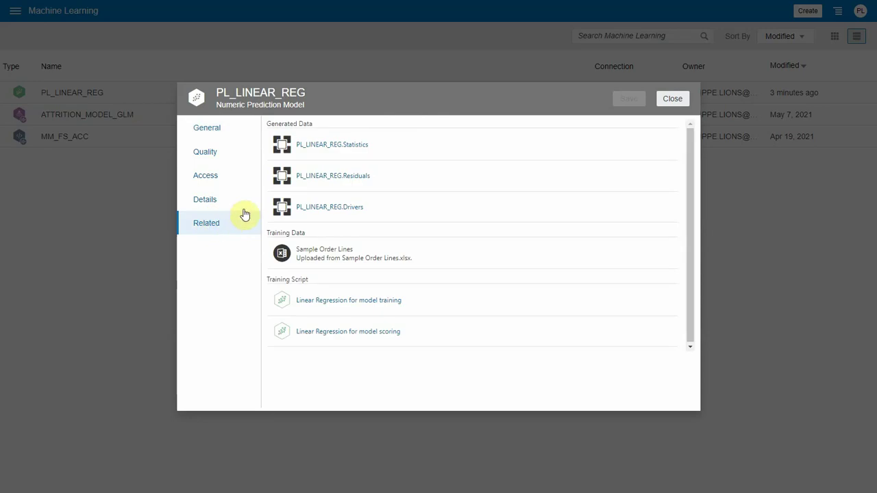
{"action": "left_click", "coordinate": [367, 147]}
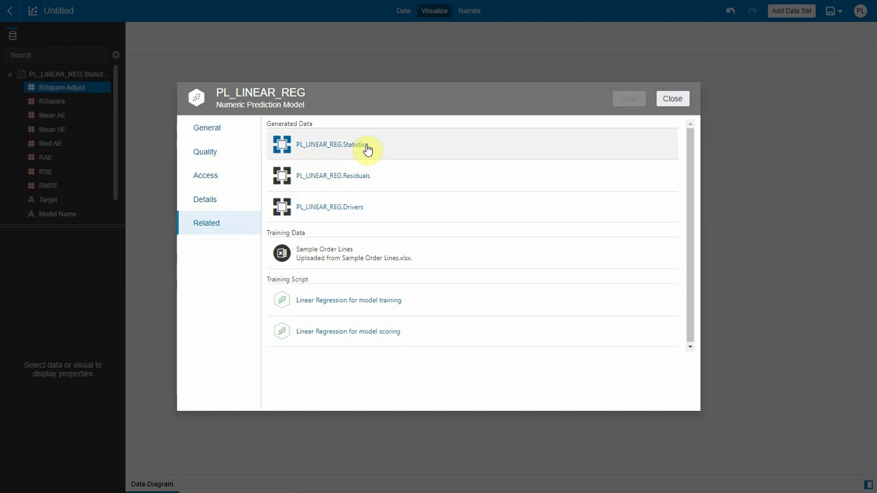
Step: Start a visualization of RSquare Adjust, RSquare, Mean AE and Mean SE
{"action": "left_click", "coordinate": [672, 98]}
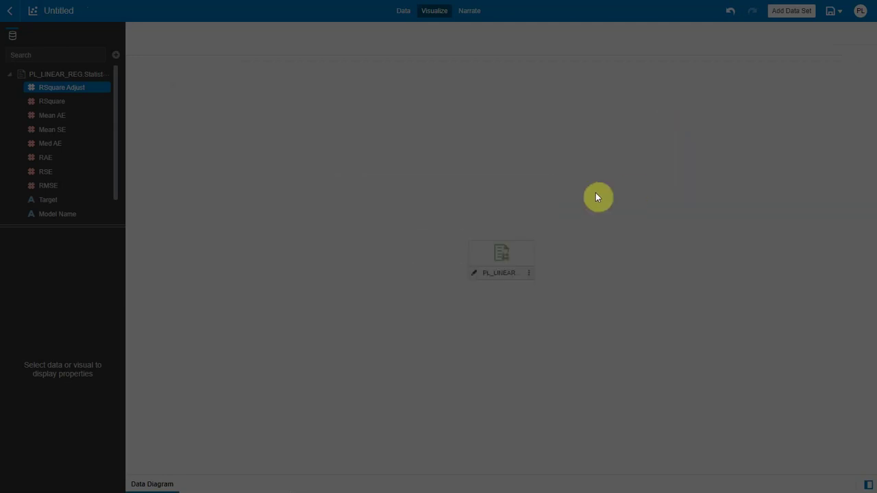
{"action": "left_click", "coordinate": [405, 13]}
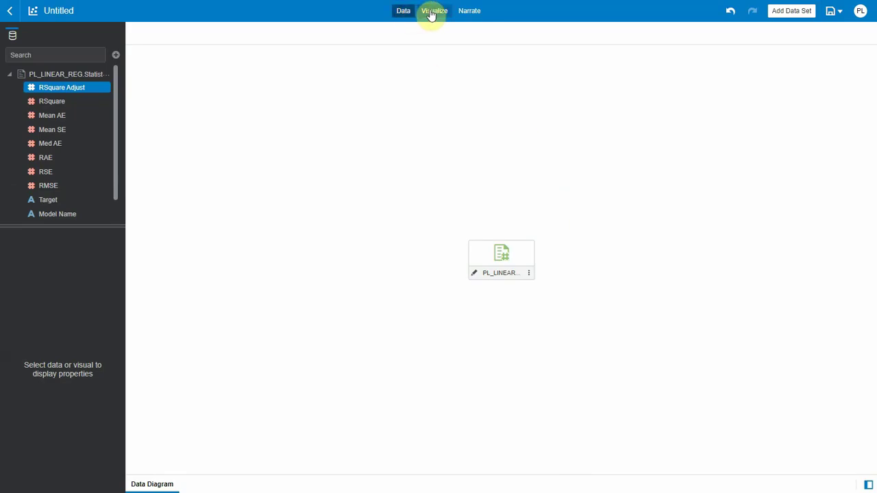
{"action": "left_click", "coordinate": [431, 14]}
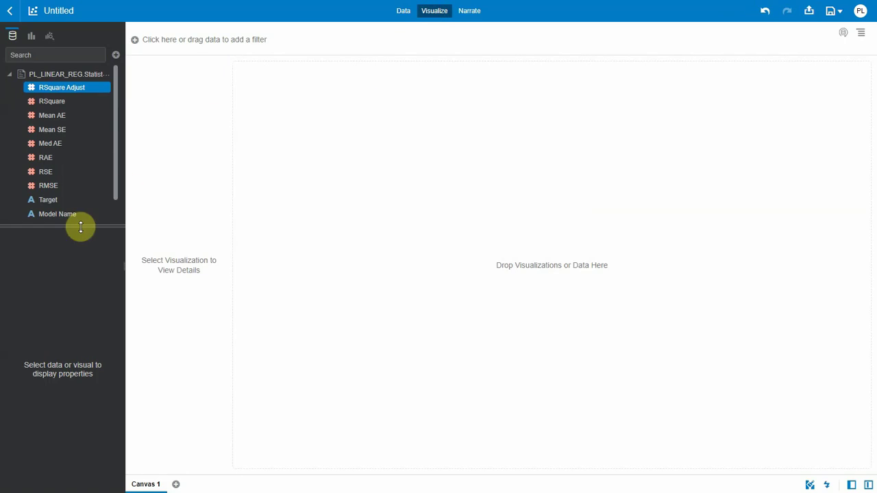
{"action": "left_click_drag", "start_coordinate": [80, 226], "coordinate": [78, 262]}
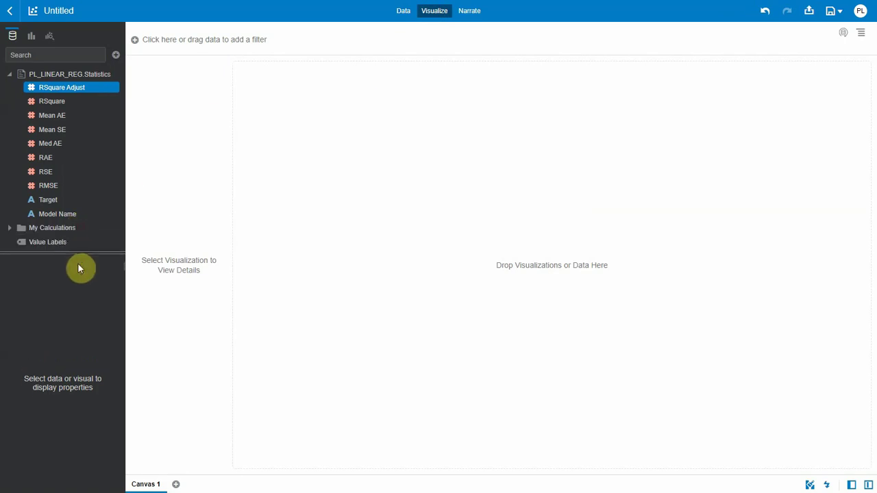
{"action": "left_click", "coordinate": [65, 91], "text": "ctrl"}
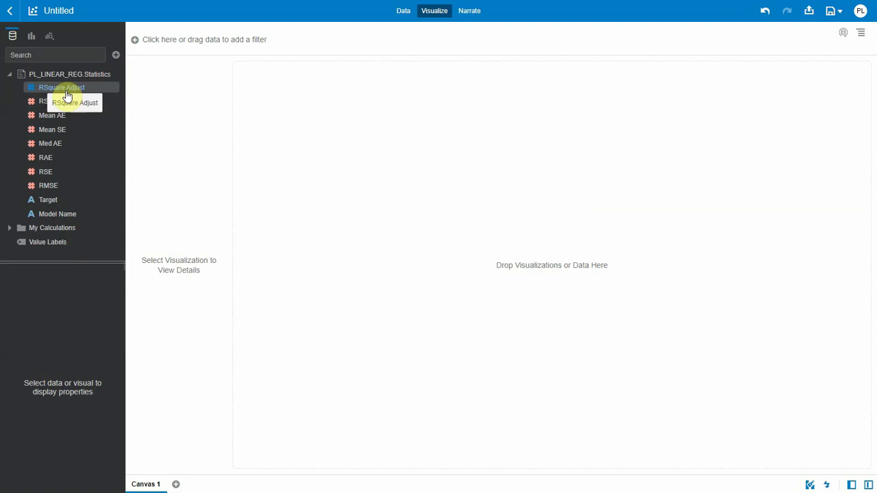
{"action": "double_click", "coordinate": [63, 89]}
{"action": "double_click", "coordinate": [48, 101]}
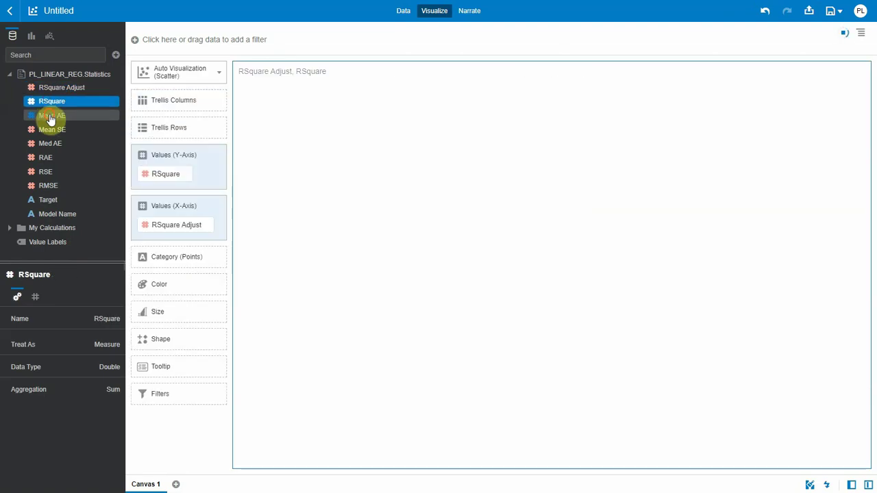
{"action": "double_click", "coordinate": [50, 115]}
{"action": "double_click", "coordinate": [50, 129]}
Step: Make it a pivot with one statistic per row, adding Med AE, RAE, RSE and RMSE
{"action": "left_click", "coordinate": [178, 72]}
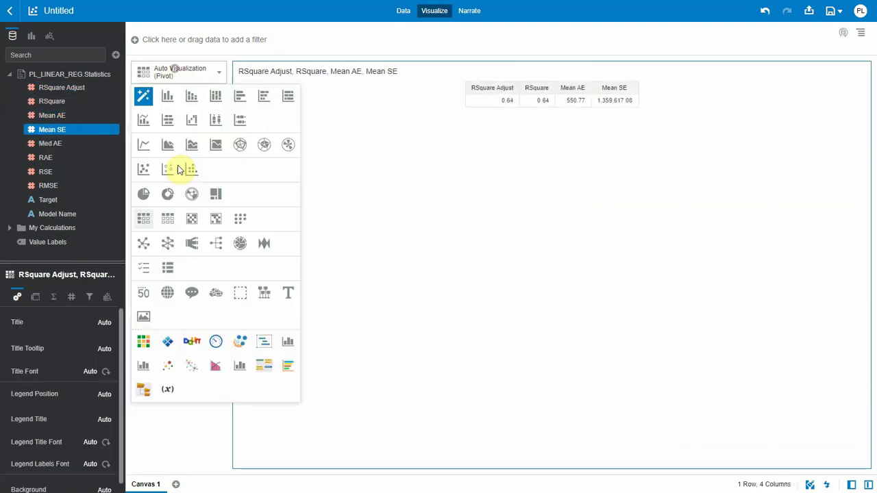
{"action": "left_click", "coordinate": [168, 219]}
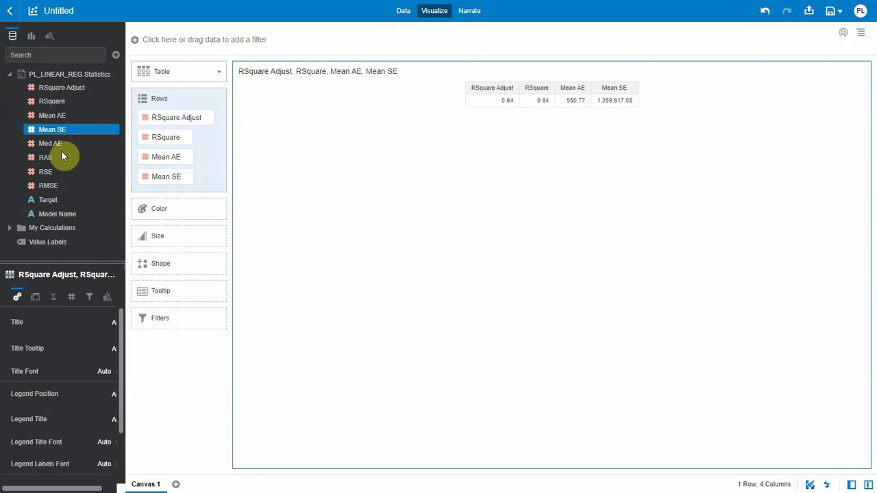
{"action": "left_click", "coordinate": [168, 74]}
{"action": "left_click", "coordinate": [143, 214]}
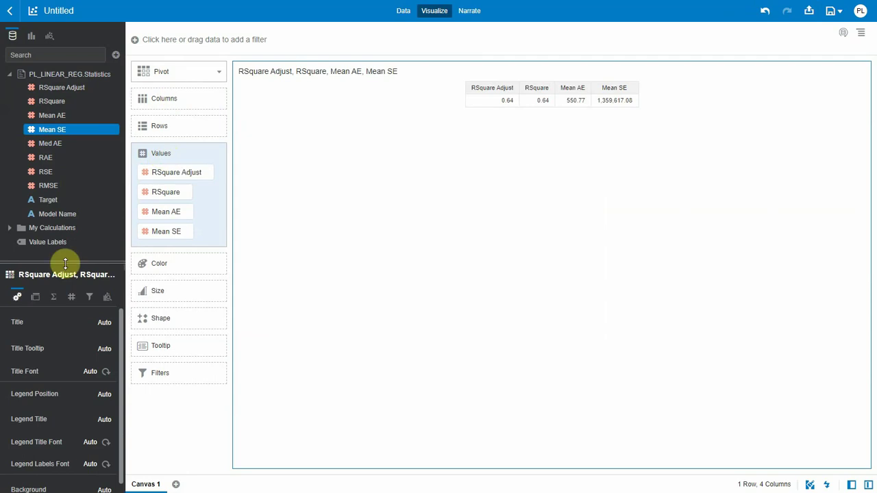
{"action": "left_click_drag", "start_coordinate": [44, 247], "coordinate": [164, 125]}
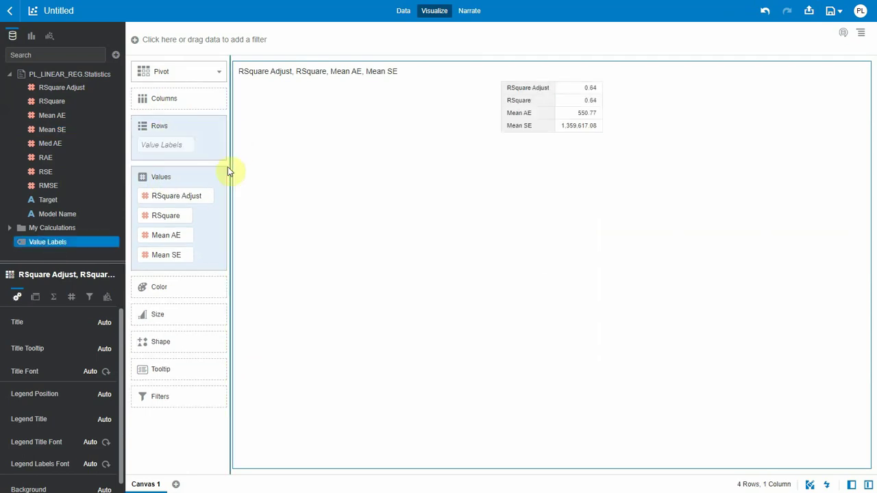
{"action": "double_click", "coordinate": [56, 145]}
{"action": "double_click", "coordinate": [54, 159]}
{"action": "double_click", "coordinate": [50, 172]}
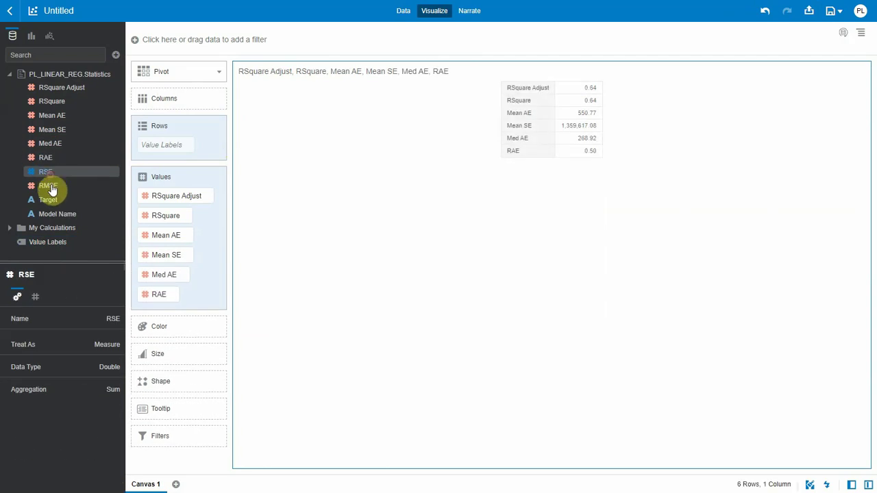
{"action": "double_click", "coordinate": [50, 187]}
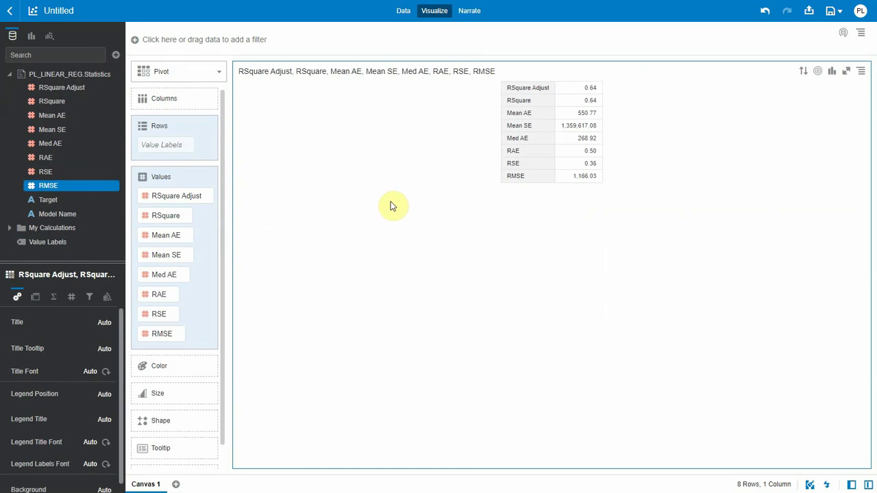
Step: Discard the unsaved workbook and open PL_LINEAR_REG.Residuals in a new workbook
{"action": "left_click", "coordinate": [10, 15]}
{"action": "left_click", "coordinate": [405, 282]}
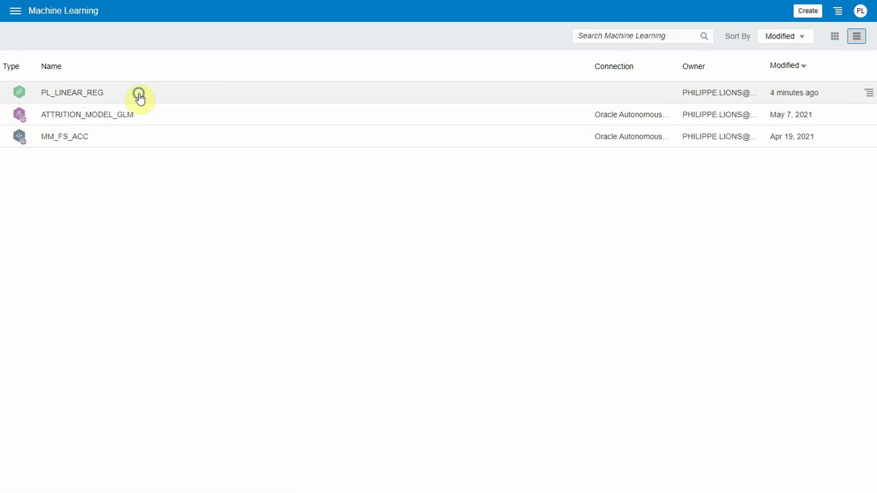
{"action": "left_click", "coordinate": [139, 94]}
{"action": "left_click", "coordinate": [189, 105]}
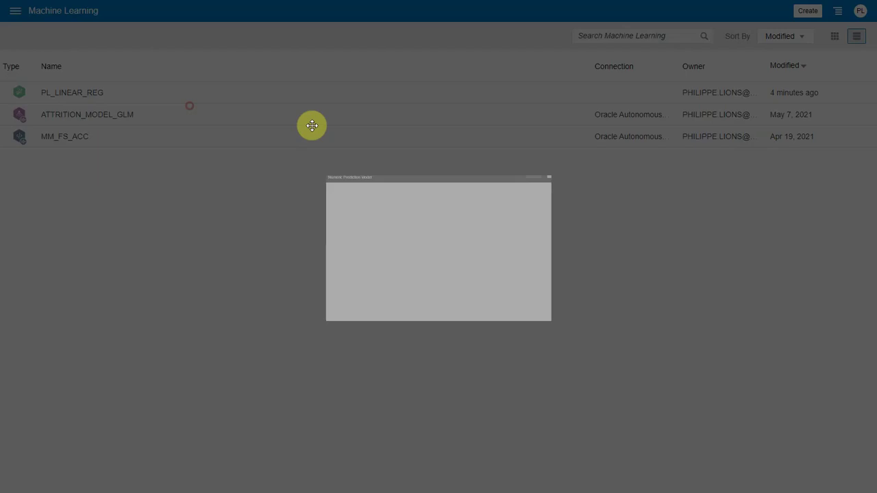
{"action": "left_click", "coordinate": [216, 227]}
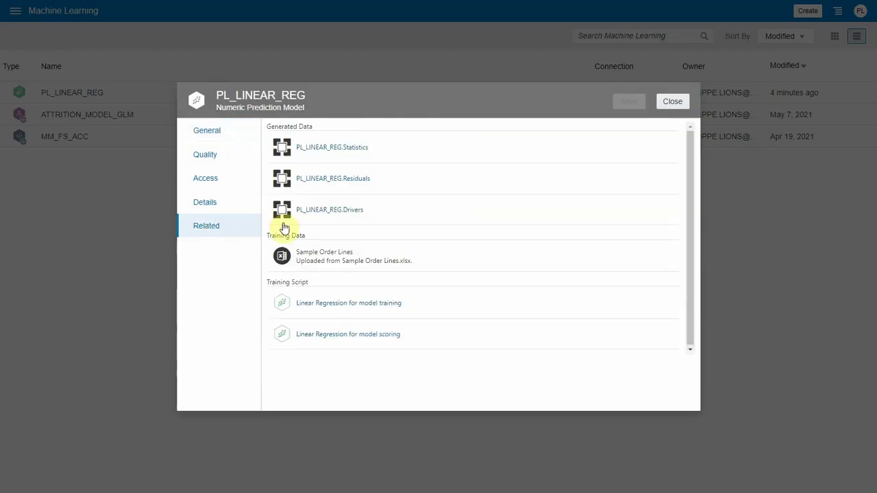
{"action": "left_click", "coordinate": [336, 180]}
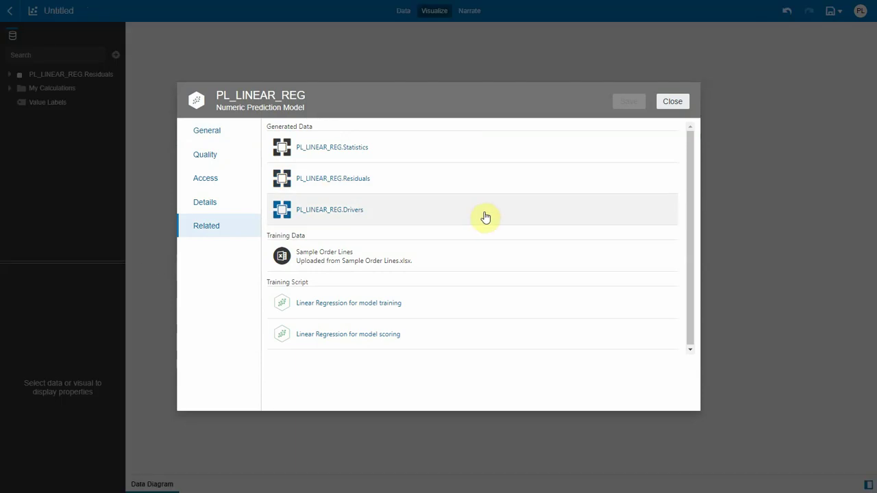
{"action": "left_click", "coordinate": [672, 101]}
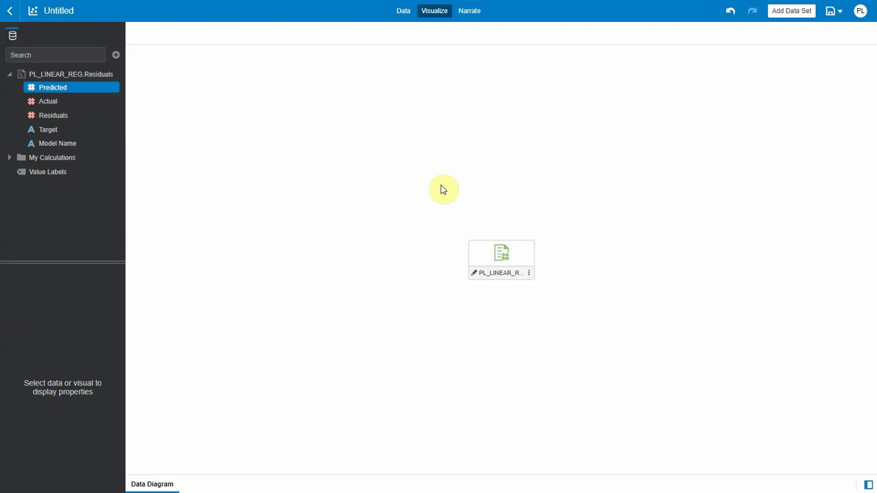
Step: Build a pivot table of Target, Model Name, Residuals, Actual and Predicted, then view the data diagram
{"action": "left_click", "coordinate": [432, 14]}
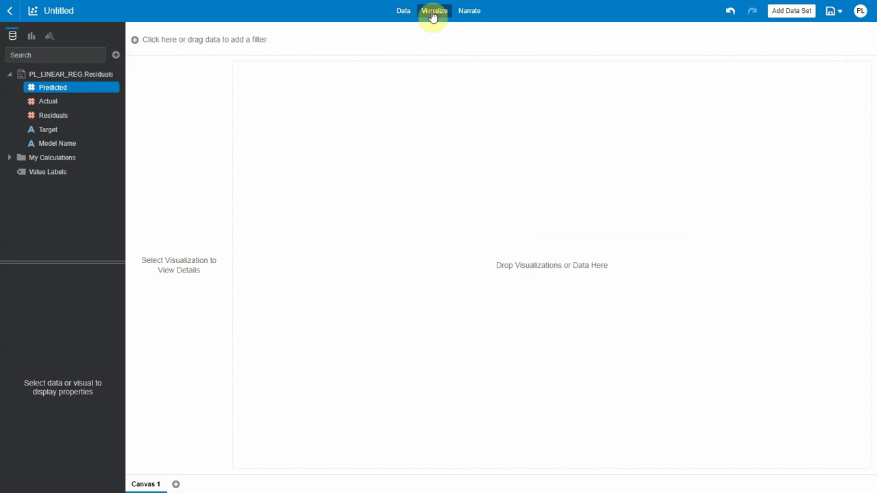
{"action": "left_click", "coordinate": [52, 116]}
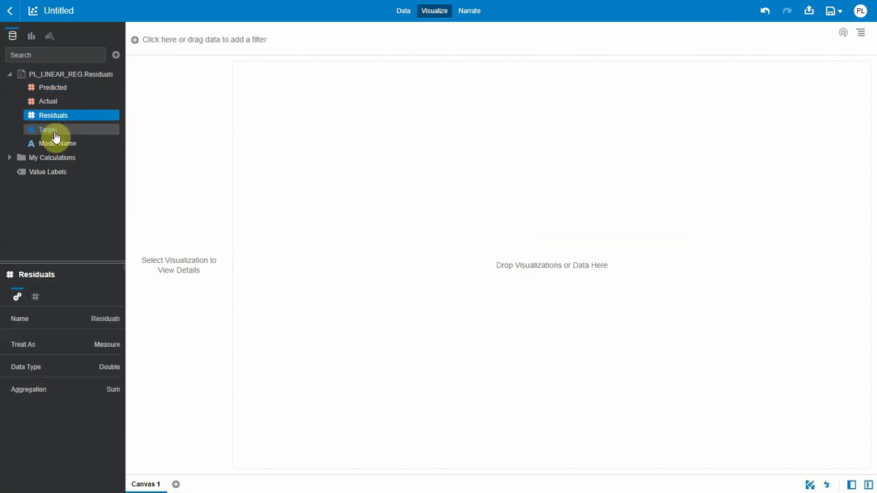
{"action": "left_click", "coordinate": [55, 131]}
{"action": "double_click", "coordinate": [55, 131]}
{"action": "double_click", "coordinate": [55, 143]}
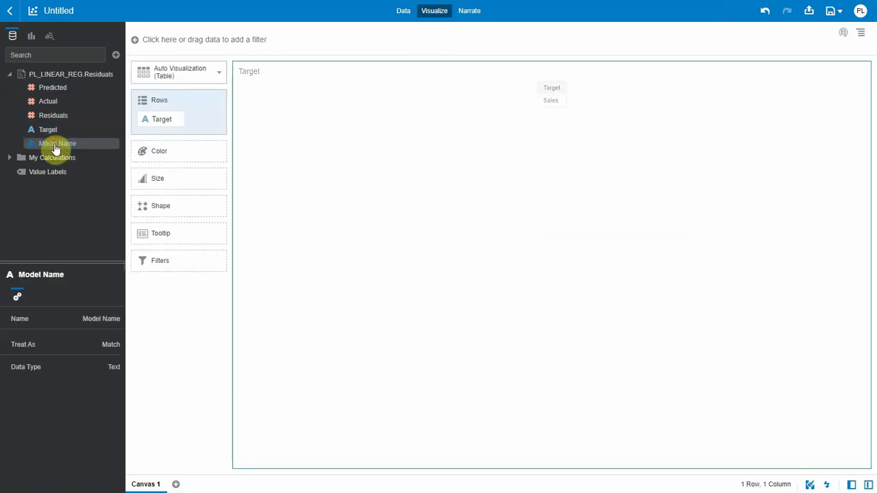
{"action": "double_click", "coordinate": [55, 115]}
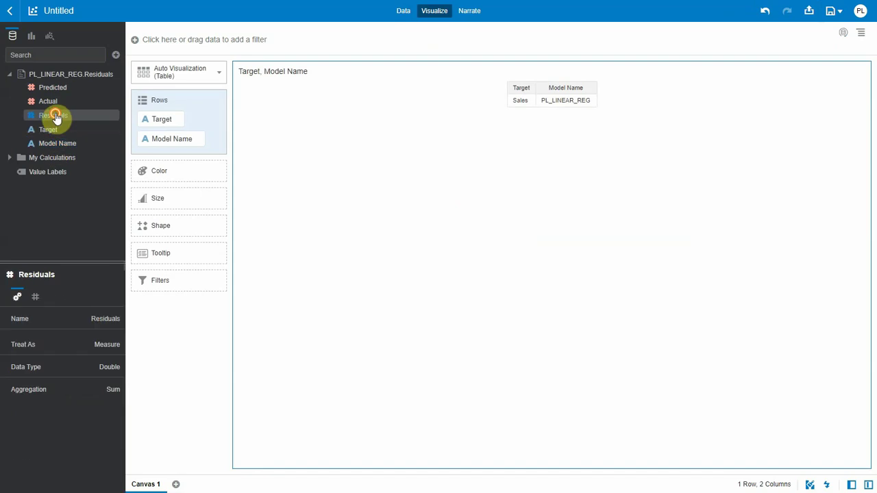
{"action": "left_click", "coordinate": [59, 99]}
{"action": "double_click", "coordinate": [55, 88]}
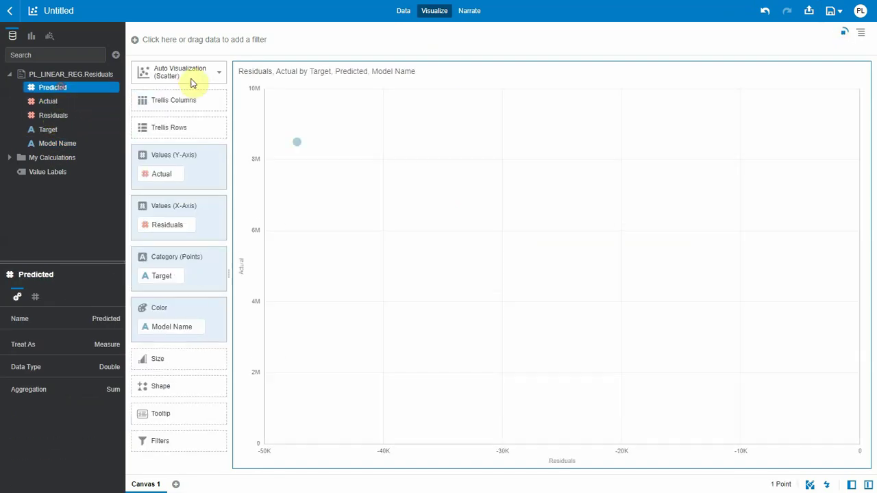
{"action": "left_click", "coordinate": [203, 74]}
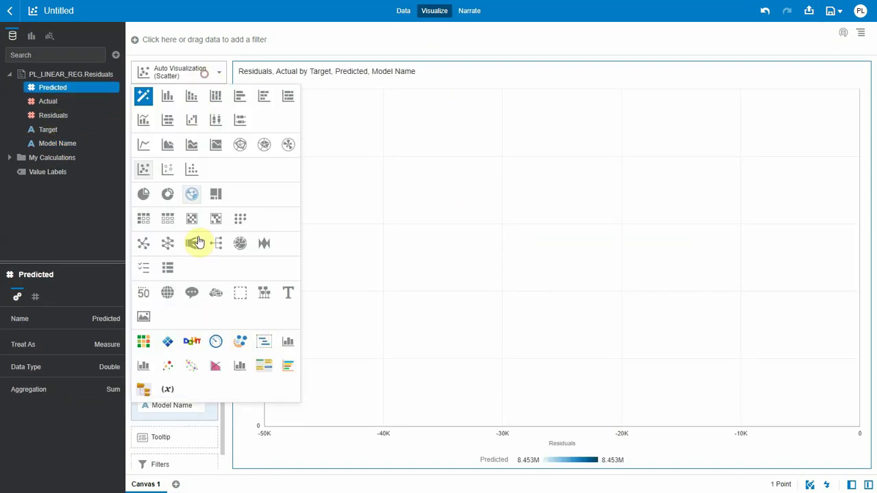
{"action": "left_click", "coordinate": [145, 220]}
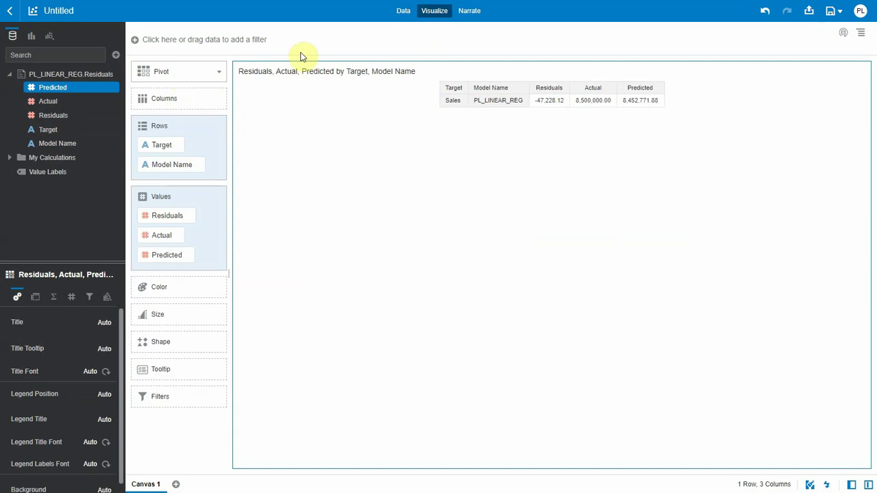
{"action": "left_click", "coordinate": [405, 11]}
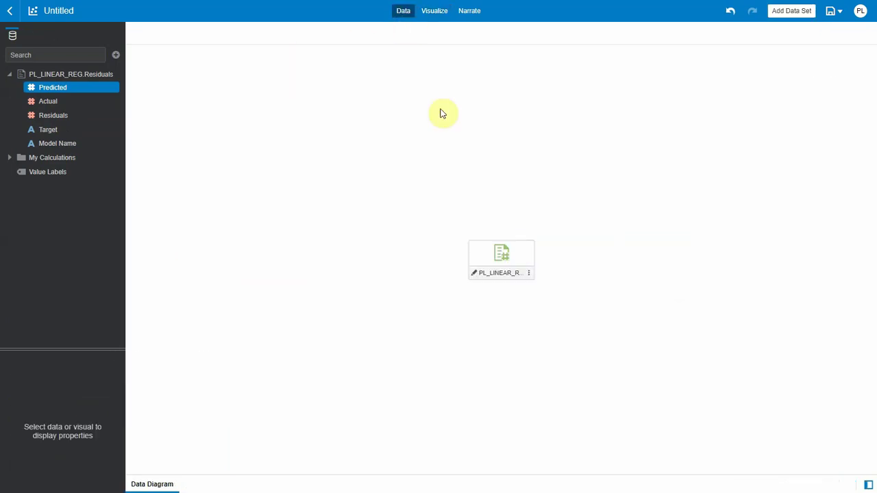
Step: Duplicate the Residuals dataset's Actual column as an attribute named Actual Attr and apply the script
{"action": "left_click", "coordinate": [528, 273]}
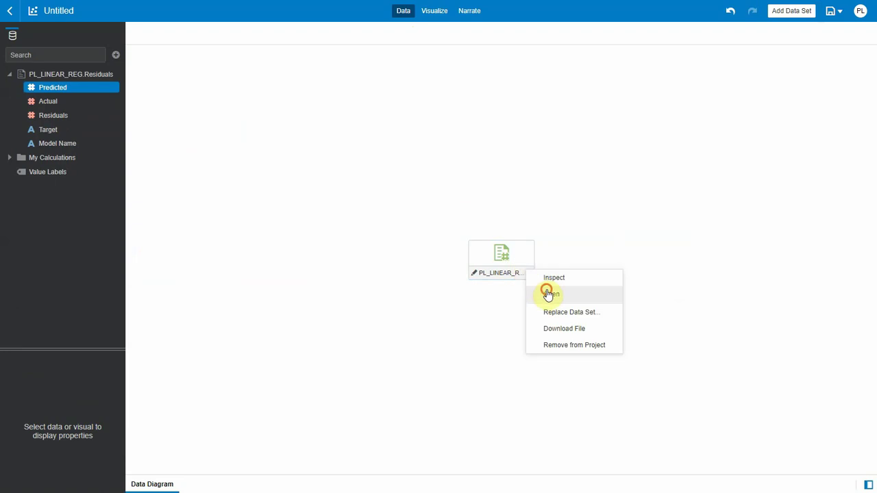
{"action": "left_click", "coordinate": [548, 294]}
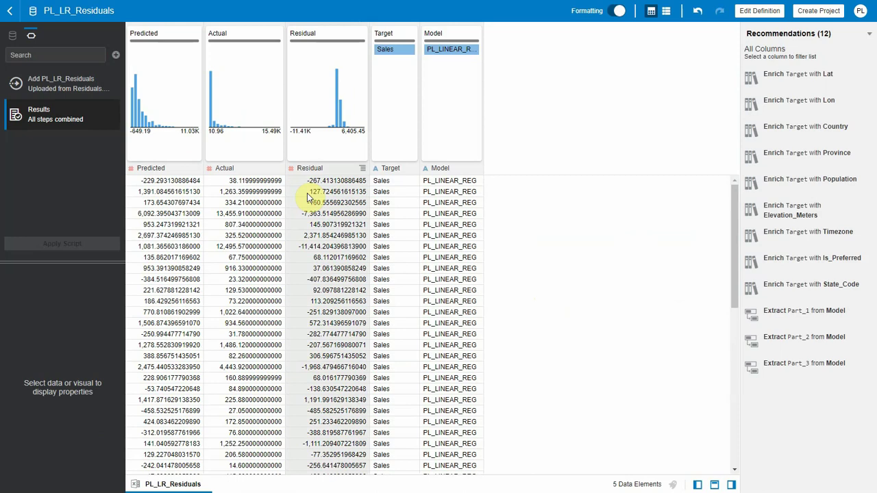
{"action": "left_click", "coordinate": [277, 171]}
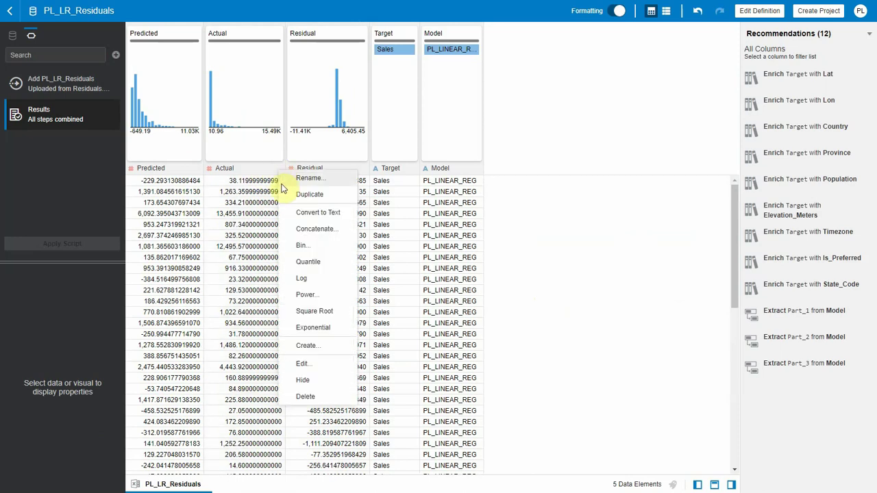
{"action": "left_click", "coordinate": [288, 195]}
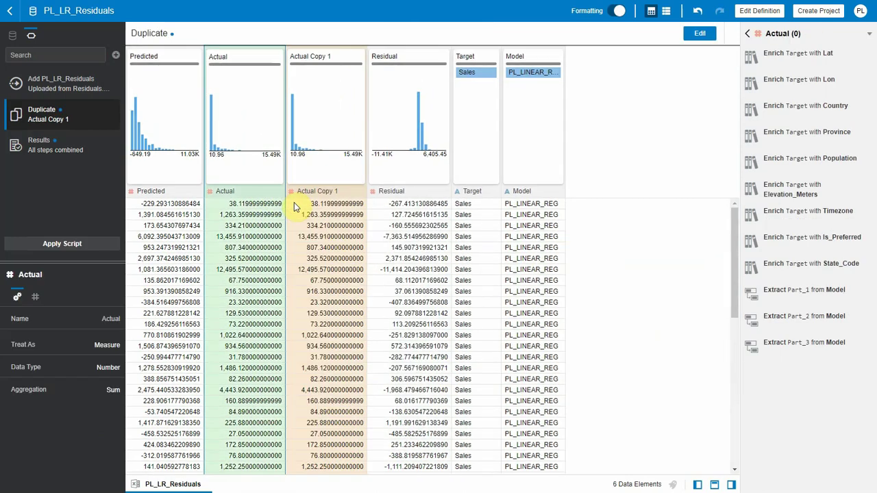
{"action": "left_click", "coordinate": [107, 345]}
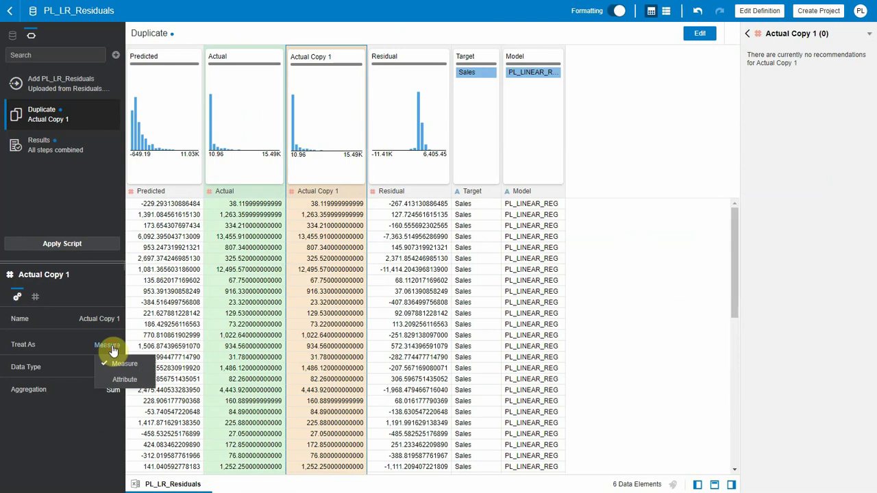
{"action": "left_click", "coordinate": [122, 377]}
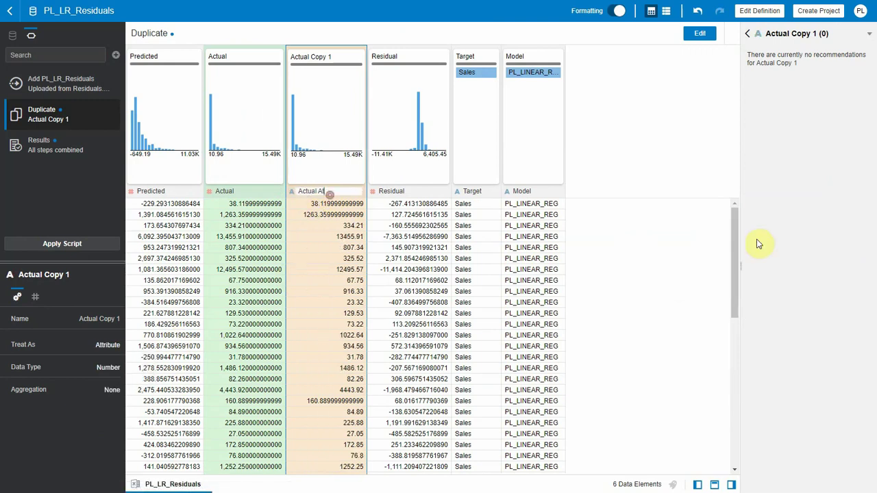
{"action": "key", "text": "Return"}
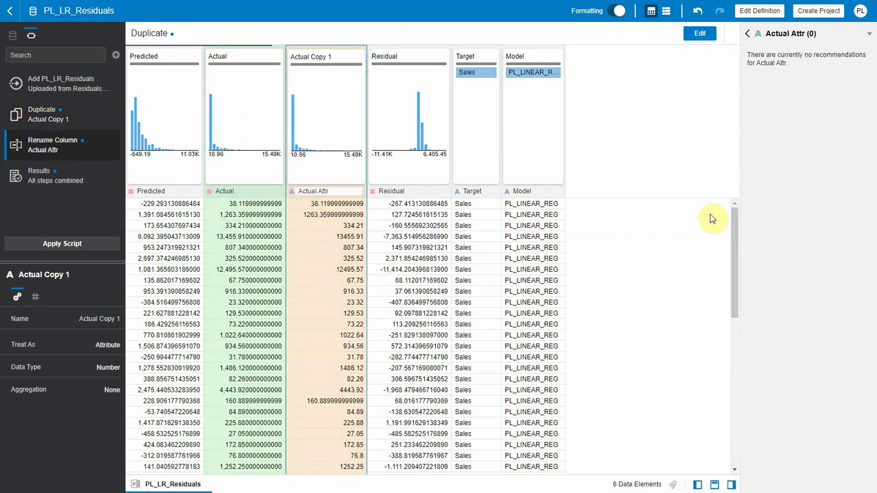
{"action": "left_click", "coordinate": [55, 244]}
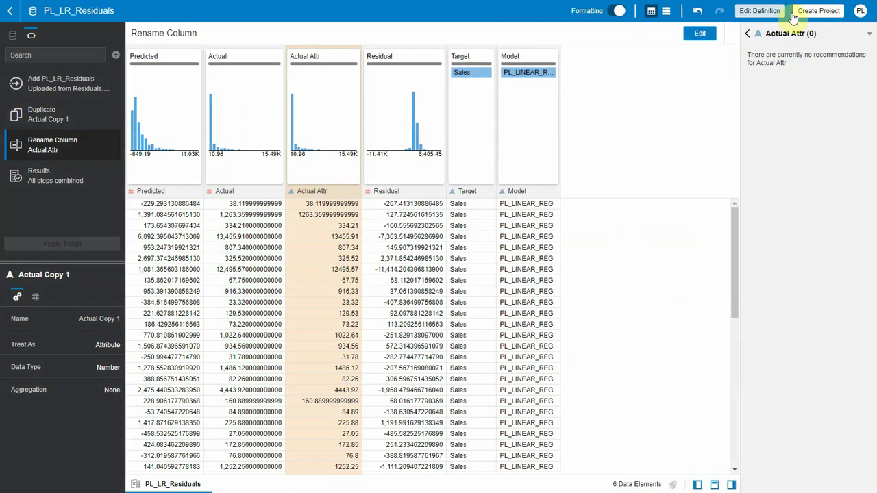
Step: Create a project with a Predicted-vs-Actual scatter by Actual Attr and paste a duplicate
{"action": "left_click", "coordinate": [801, 12]}
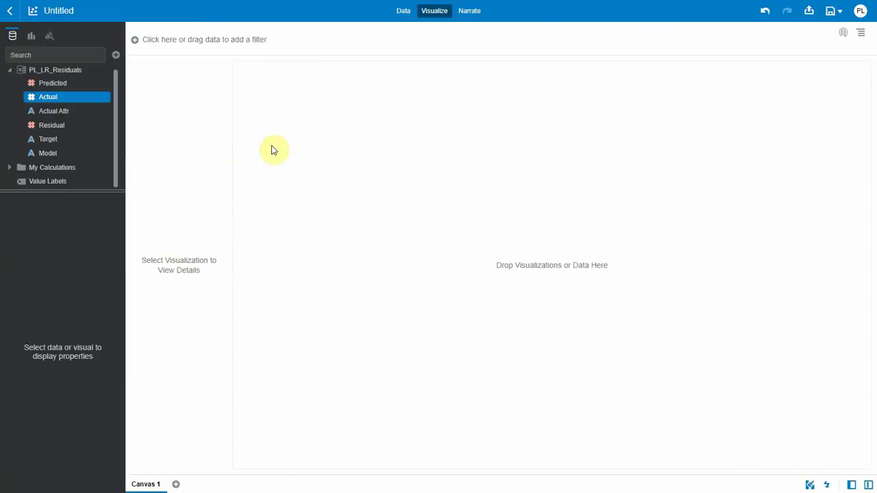
{"action": "left_click", "coordinate": [65, 84]}
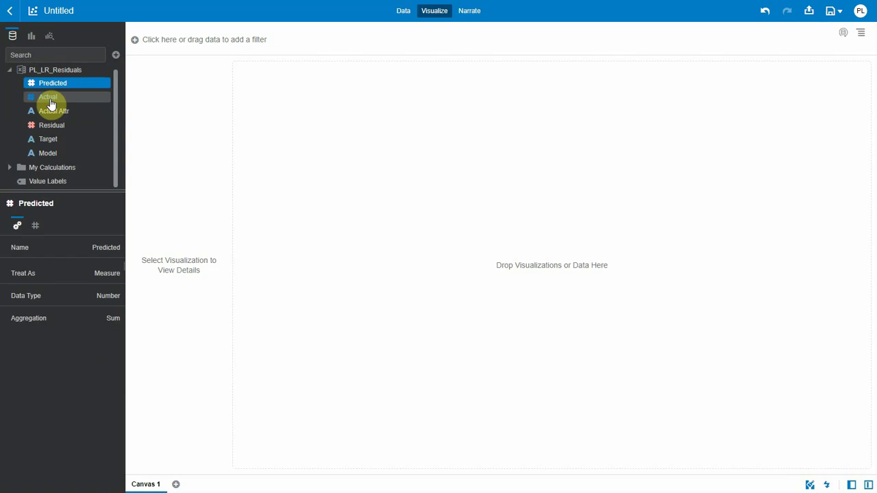
{"action": "left_click", "coordinate": [51, 103], "text": "ctrl"}
{"action": "left_click", "coordinate": [60, 114], "text": "ctrl"}
{"action": "right_click", "coordinate": [60, 114]}
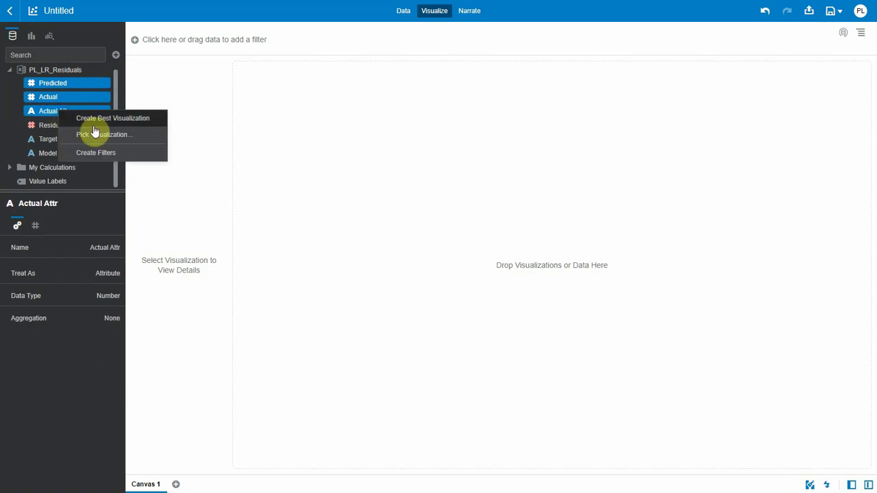
{"action": "left_click", "coordinate": [95, 135]}
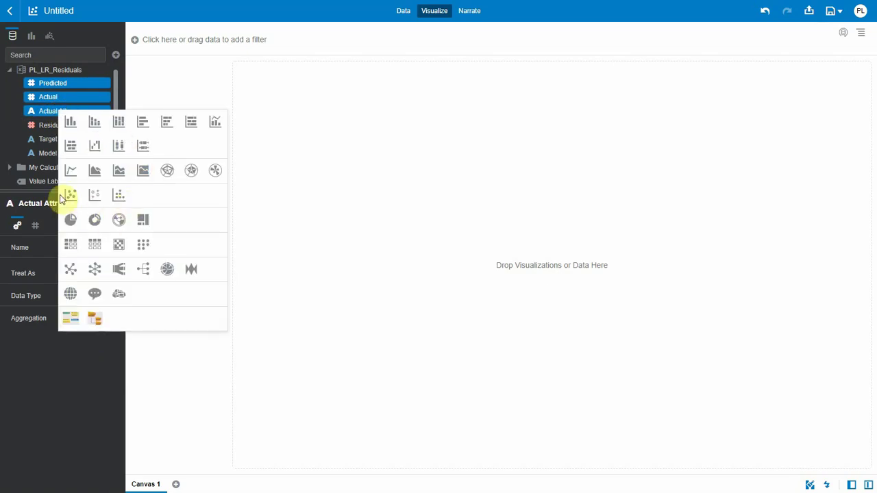
{"action": "left_click", "coordinate": [70, 196]}
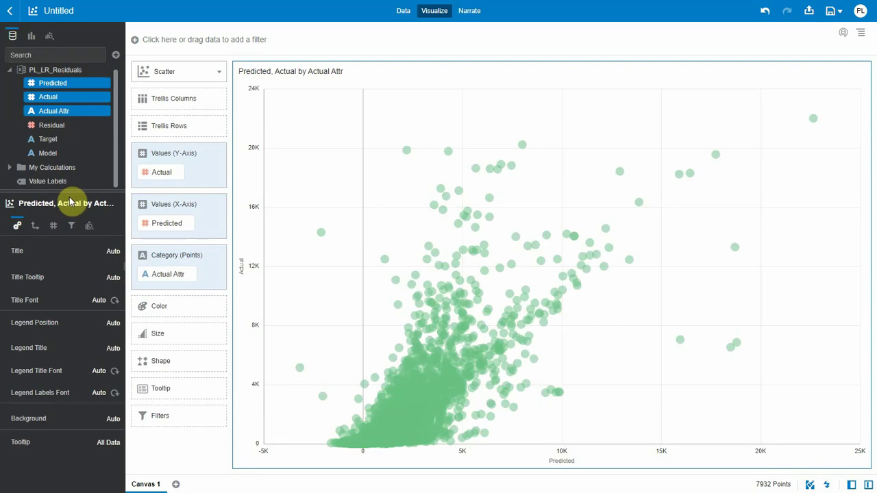
{"action": "left_click_drag", "start_coordinate": [160, 222], "coordinate": [162, 172]}
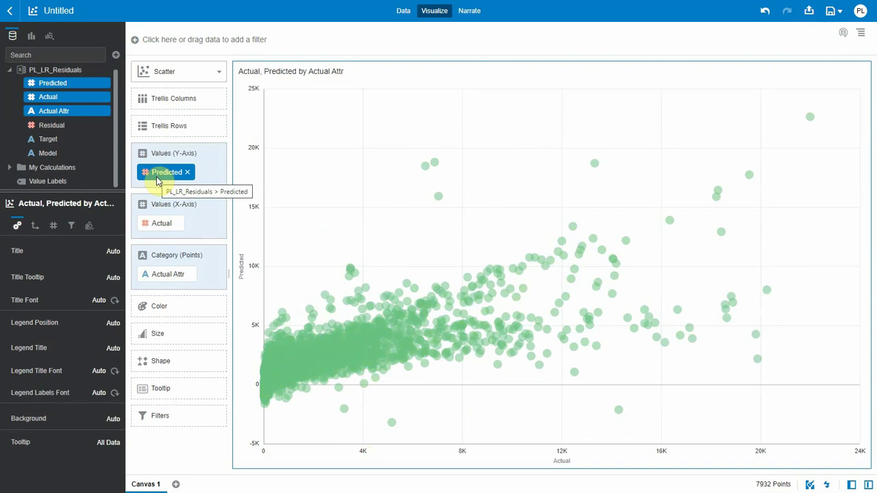
{"action": "key", "text": "ctrl+v"}
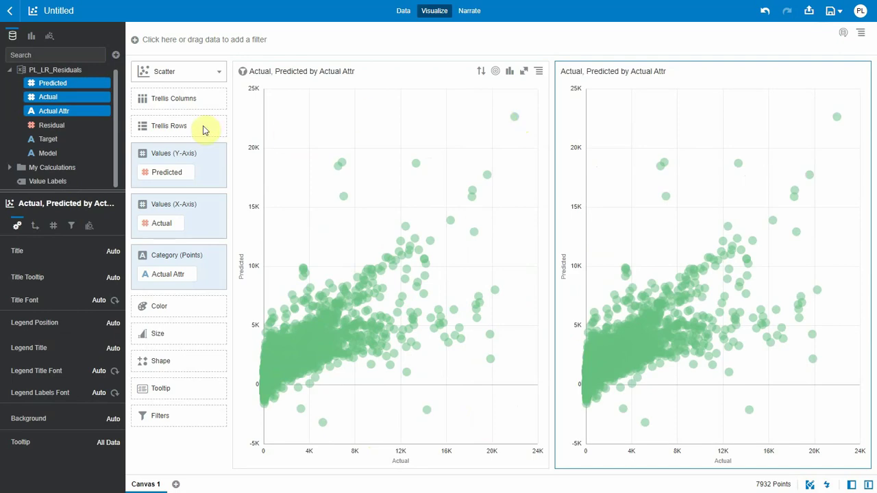
Step: Plot Actual vs Actual on the copy, make Canvas 1 Freeform, and overlay it on the scatter
{"action": "left_click", "coordinate": [51, 100]}
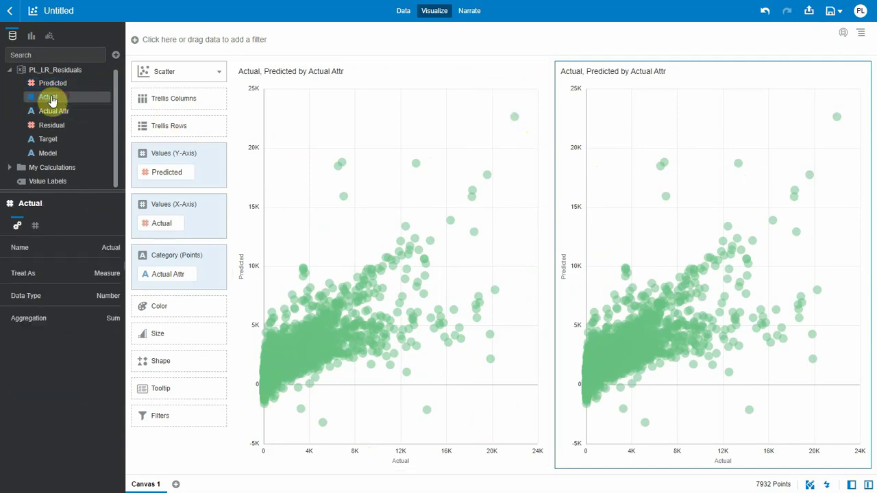
{"action": "left_click_drag", "start_coordinate": [50, 100], "coordinate": [144, 175]}
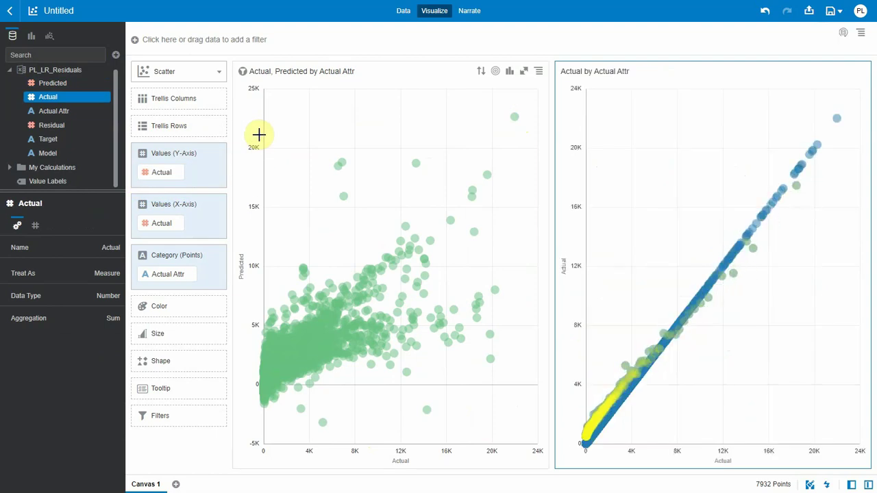
{"action": "left_click", "coordinate": [157, 485]}
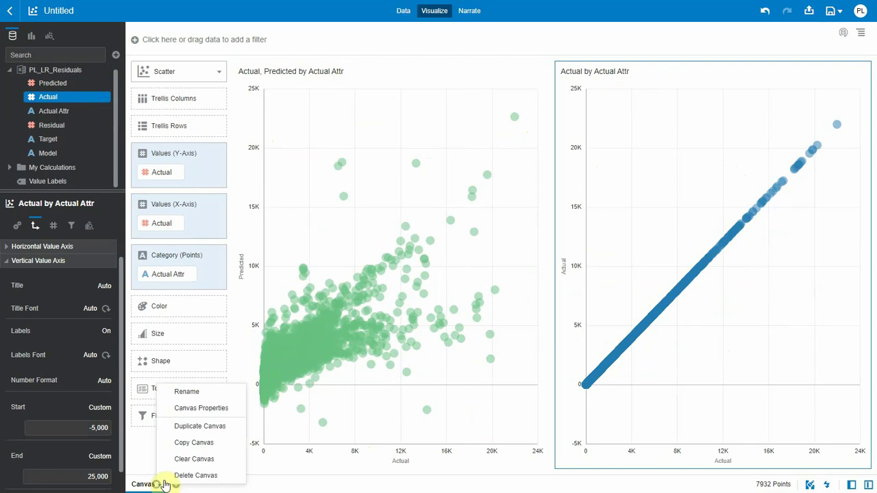
{"action": "left_click", "coordinate": [212, 410]}
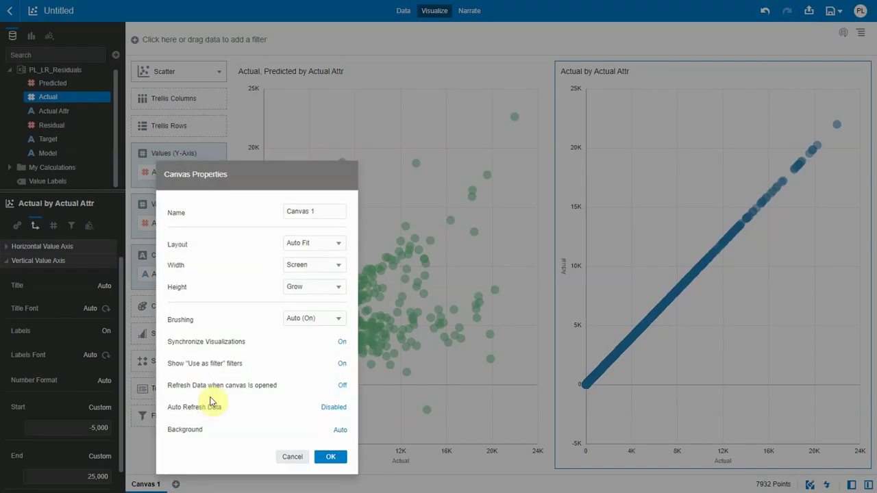
{"action": "left_click", "coordinate": [339, 248]}
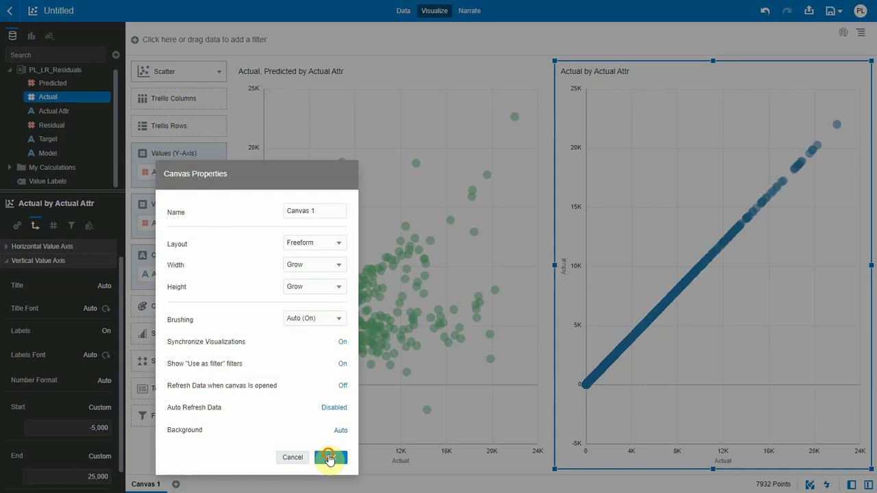
{"action": "left_click", "coordinate": [331, 457]}
{"action": "left_click_drag", "start_coordinate": [680, 77], "coordinate": [359, 77]}
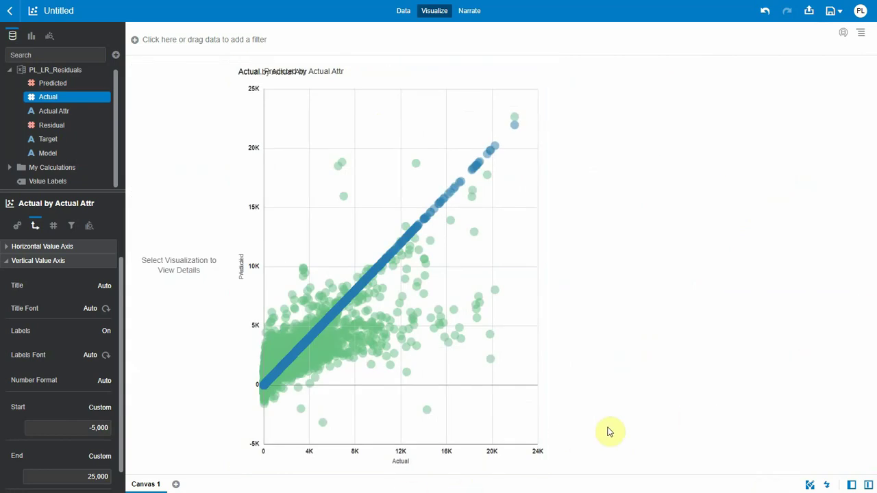
Step: On a new canvas, chart Actual by Actual Attr as a line sorted by Actual low to high
{"action": "left_click", "coordinate": [175, 484]}
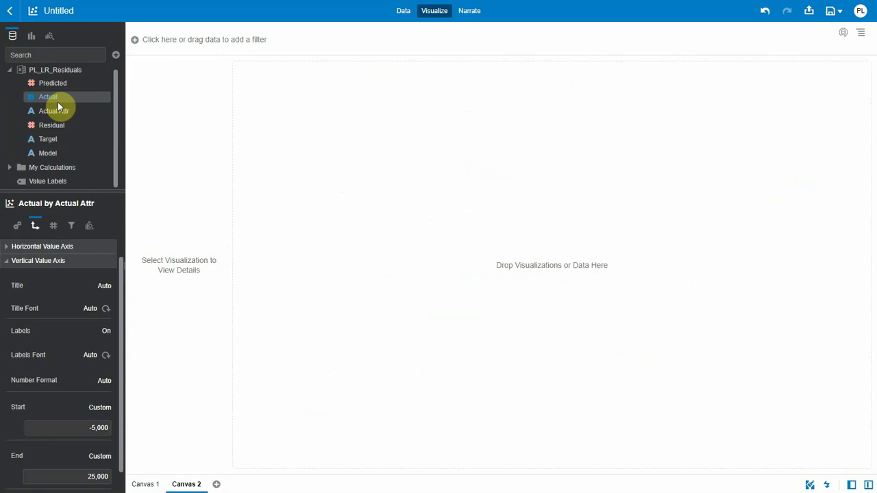
{"action": "left_click_drag", "start_coordinate": [55, 100], "coordinate": [58, 89]}
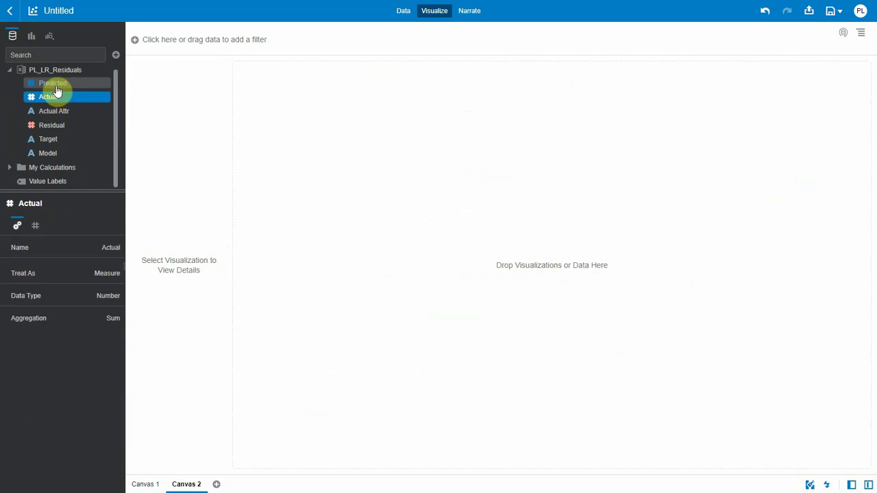
{"action": "left_click", "coordinate": [58, 113], "text": "ctrl"}
{"action": "right_click", "coordinate": [59, 111]}
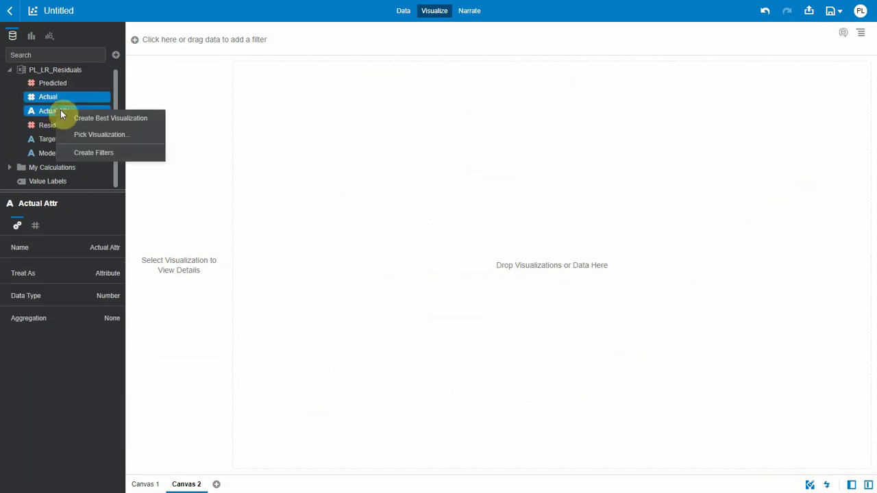
{"action": "left_click", "coordinate": [79, 117]}
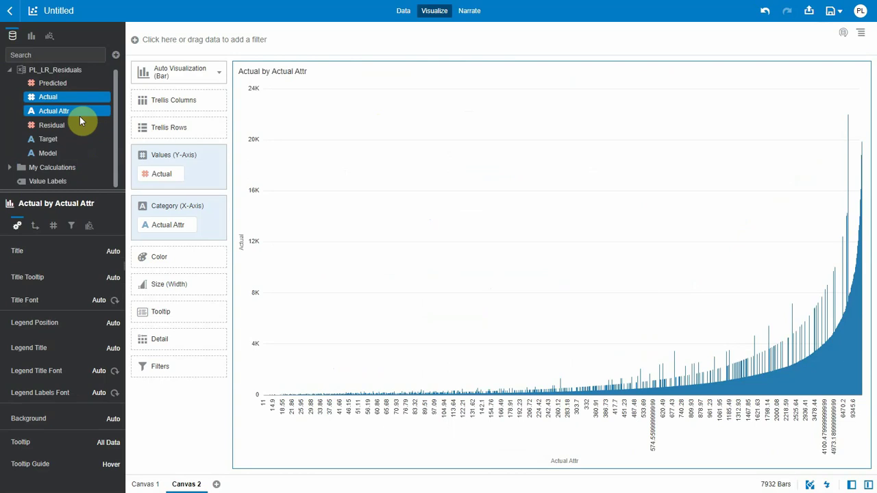
{"action": "right_click", "coordinate": [357, 117]}
{"action": "mouse_move", "coordinate": [404, 128]}
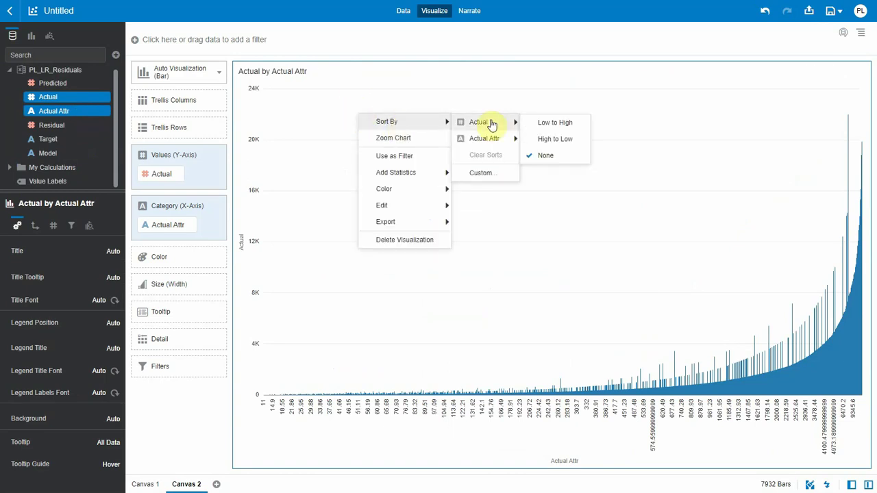
{"action": "left_click", "coordinate": [543, 129]}
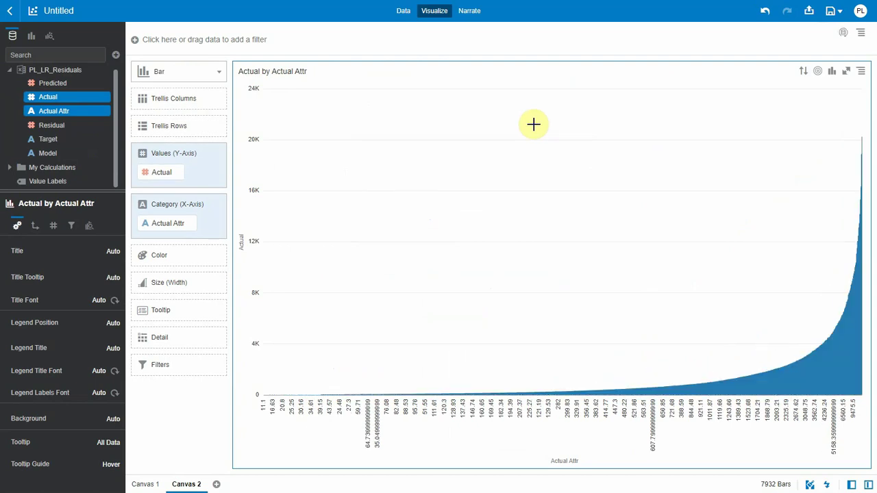
{"action": "left_click", "coordinate": [178, 69]}
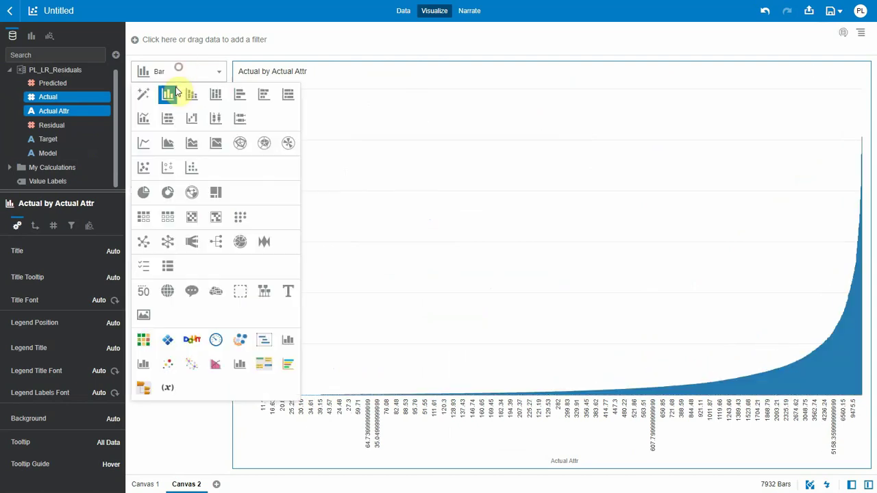
{"action": "left_click", "coordinate": [147, 144]}
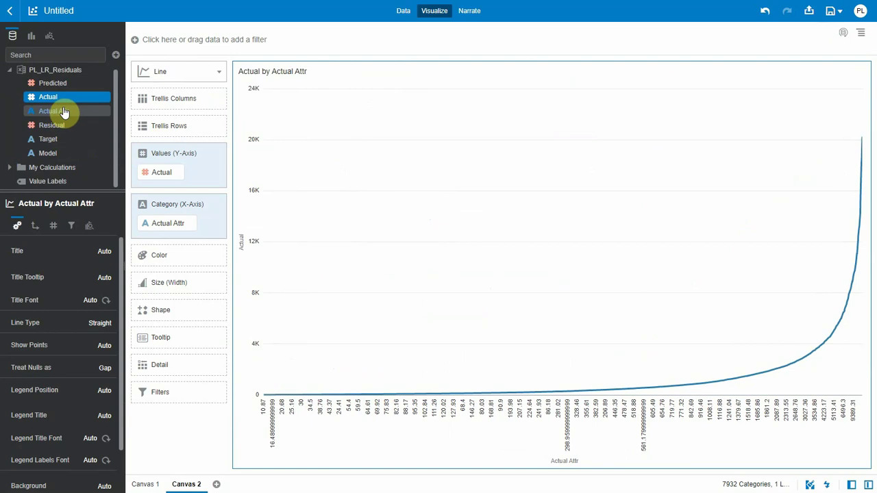
Step: Add Predicted as a second value series shown as scatter points
{"action": "left_click", "coordinate": [59, 87]}
{"action": "left_click_drag", "start_coordinate": [86, 106], "coordinate": [146, 185]}
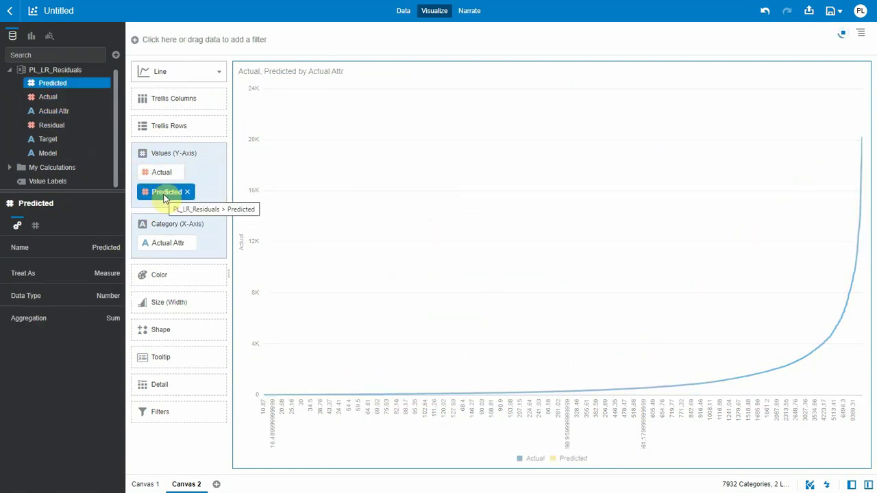
{"action": "right_click", "coordinate": [164, 195]}
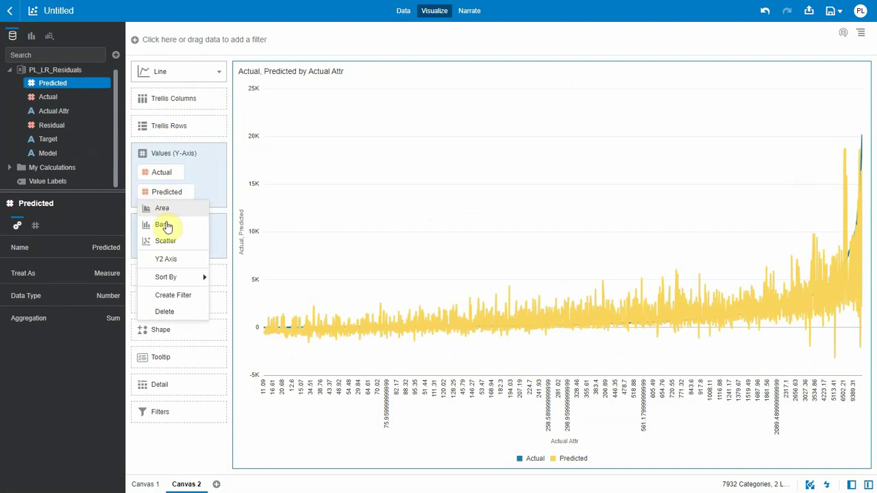
{"action": "left_click", "coordinate": [168, 243]}
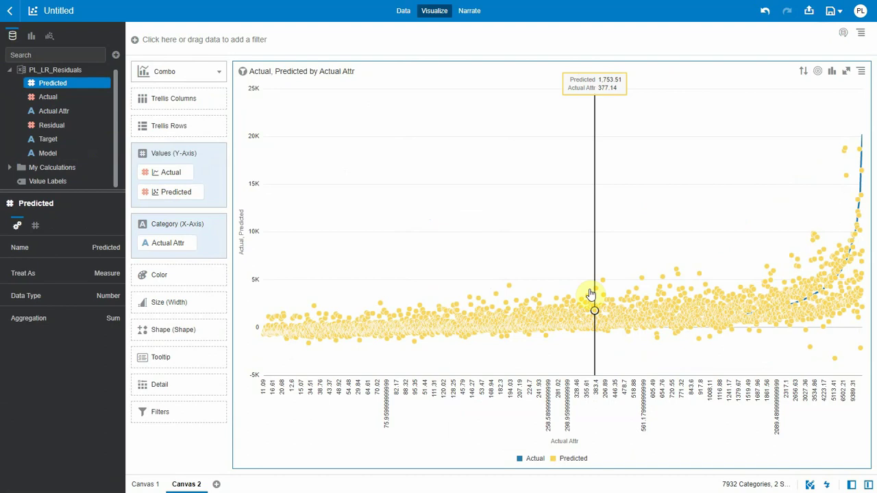
Step: Turn on Logarithmic Scale for the chart's values axis
{"action": "left_click", "coordinate": [170, 278]}
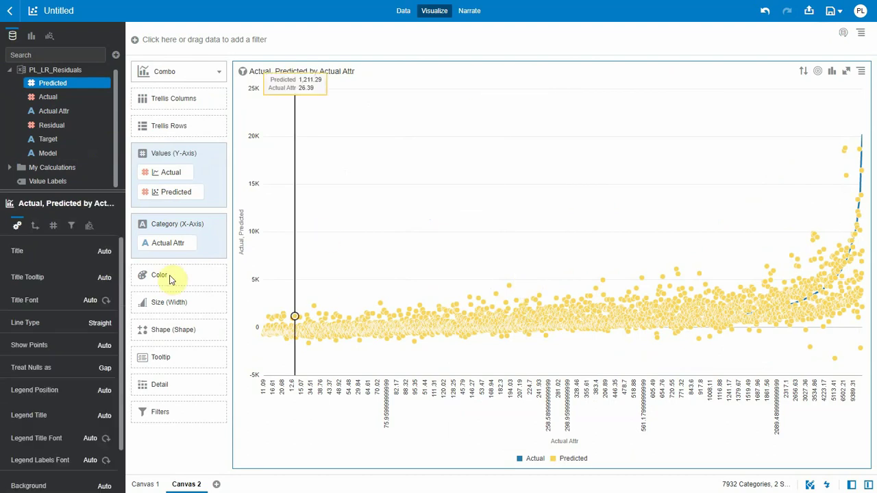
{"action": "left_click", "coordinate": [35, 229]}
{"action": "left_click", "coordinate": [29, 284]}
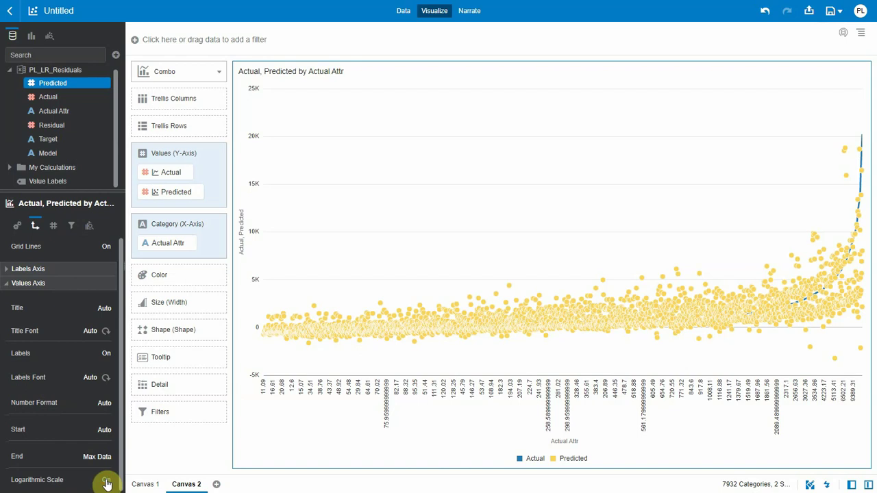
{"action": "left_click", "coordinate": [106, 482]}
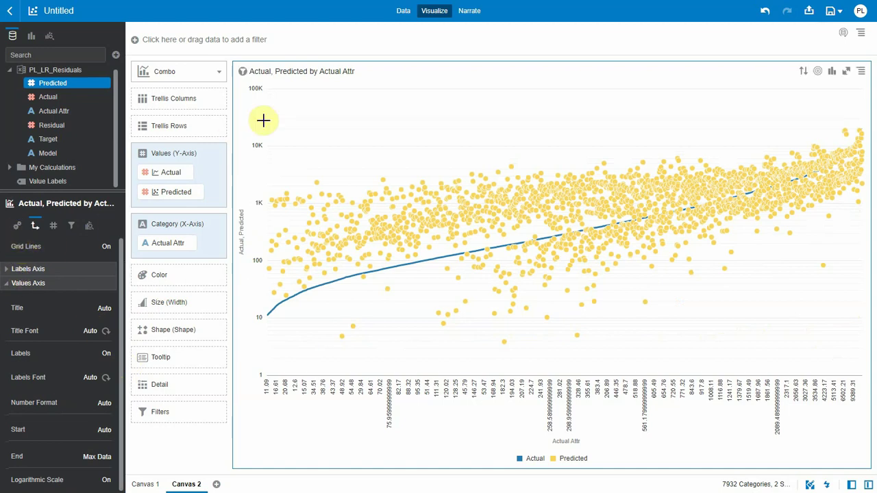
Step: Duplicate the chart and replace Predicted with Residual shown as scatter points
{"action": "key", "text": "ctrl+c"}
{"action": "key", "text": "ctrl+v"}
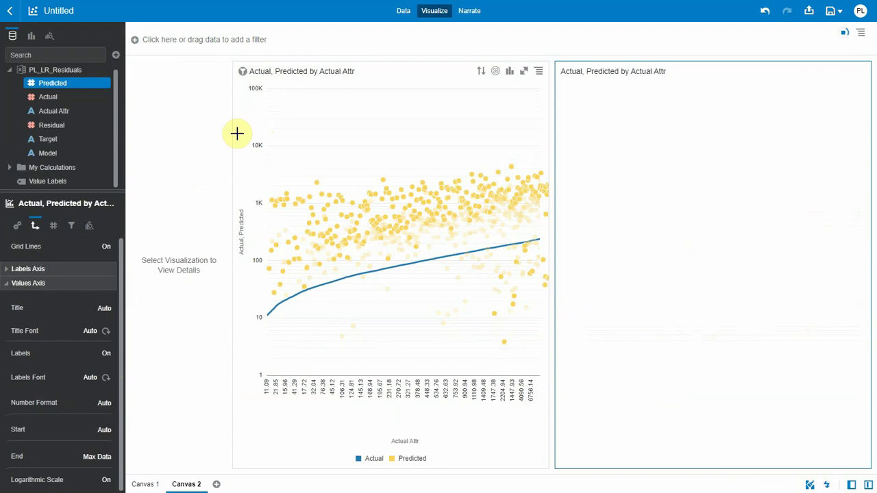
{"action": "left_click_drag", "start_coordinate": [55, 125], "coordinate": [174, 192]}
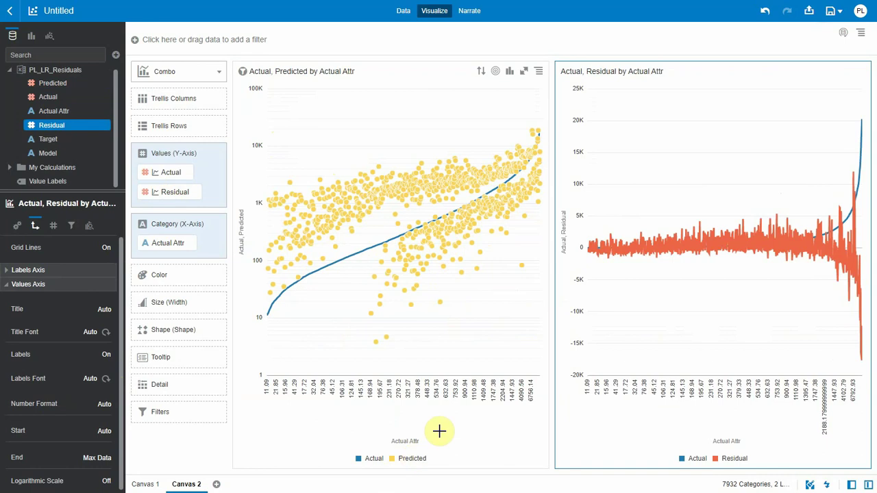
{"action": "right_click", "coordinate": [163, 192]}
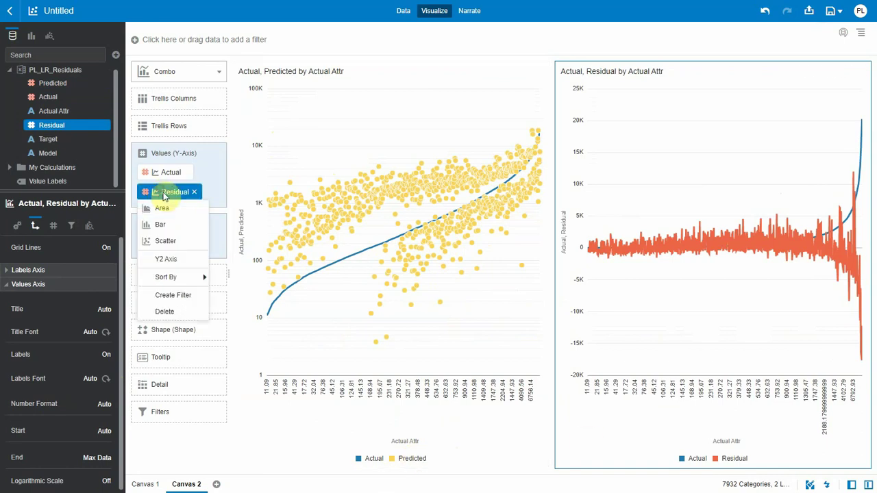
{"action": "left_click", "coordinate": [166, 241]}
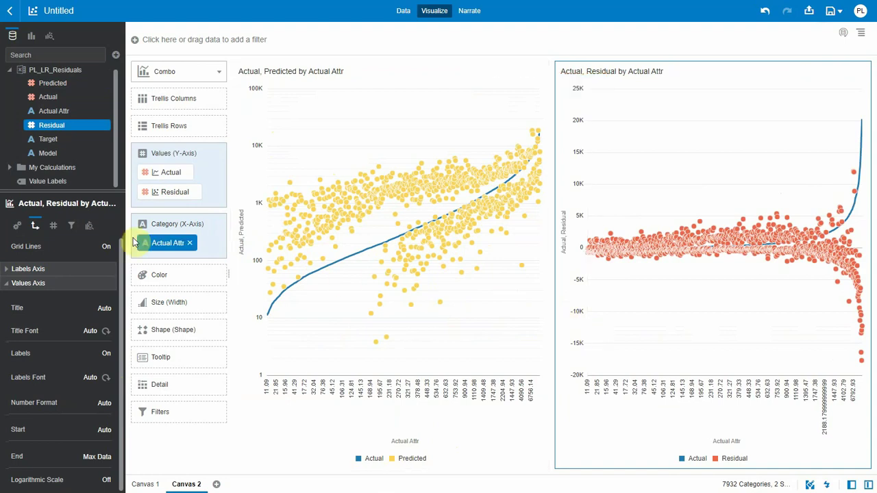
Step: Add a new bar chart of Residual
{"action": "right_click", "coordinate": [56, 129]}
{"action": "left_click", "coordinate": [89, 167]}
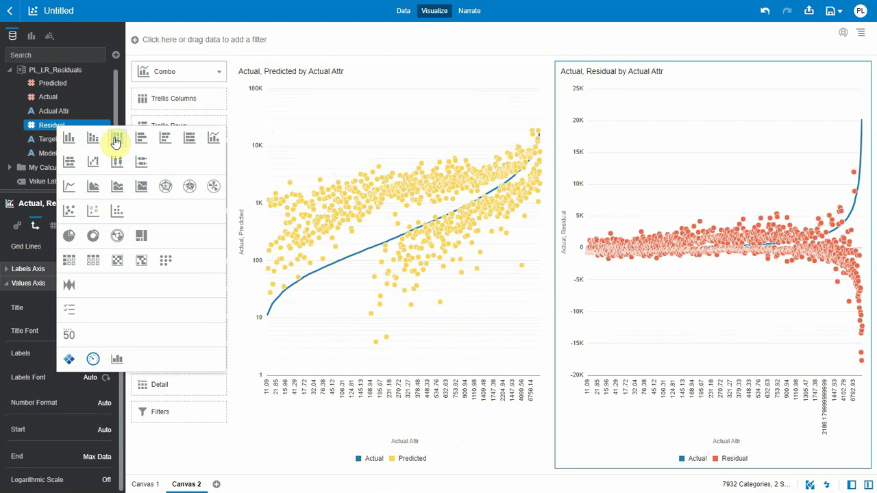
{"action": "left_click", "coordinate": [68, 138]}
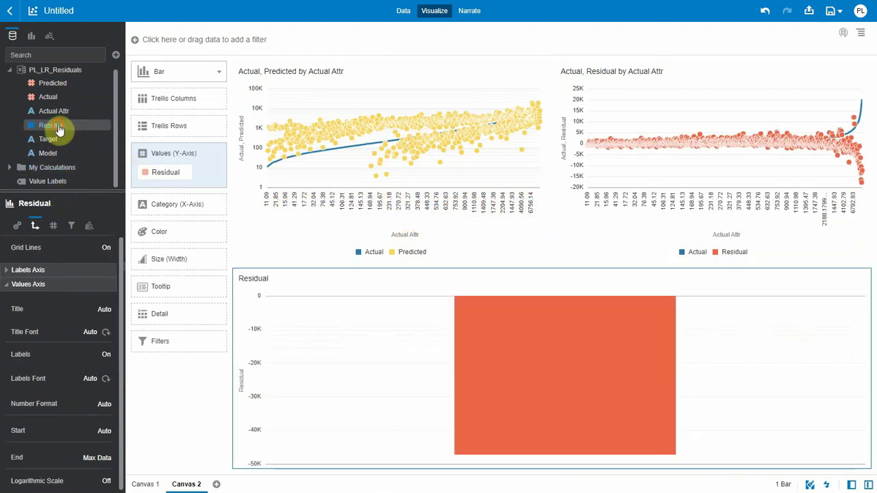
Step: Bin Residual on the category axis and save a Counts calculation as count(Actual Attr)
{"action": "left_click_drag", "start_coordinate": [59, 136], "coordinate": [174, 207]}
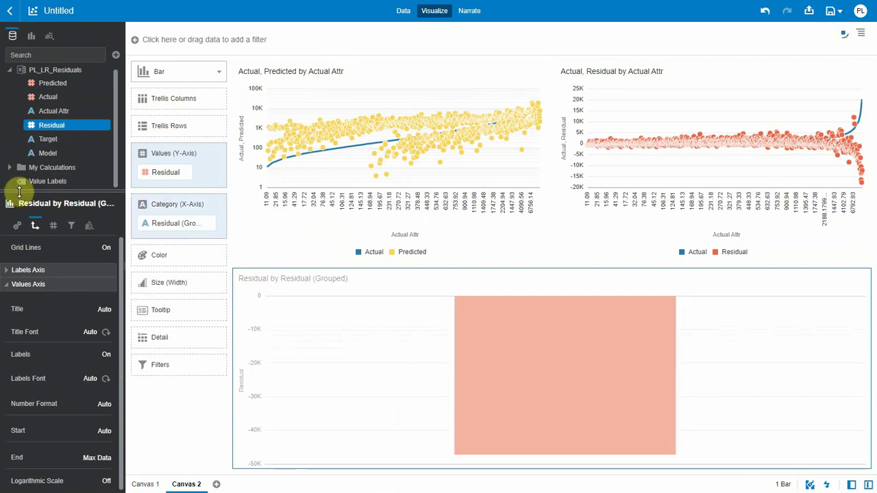
{"action": "right_click", "coordinate": [54, 169]}
{"action": "left_click", "coordinate": [84, 176]}
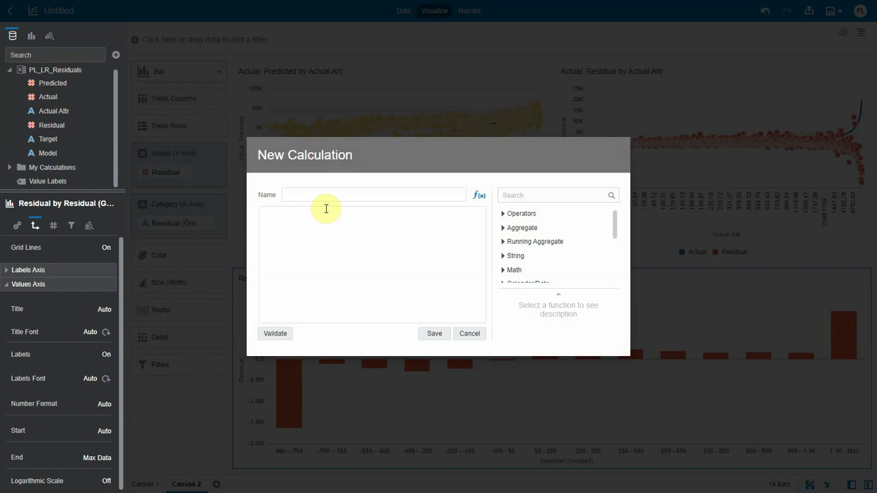
{"action": "type", "text": "Counts"}
{"action": "key", "text": "Tab"}
{"action": "type", "text": "count"}
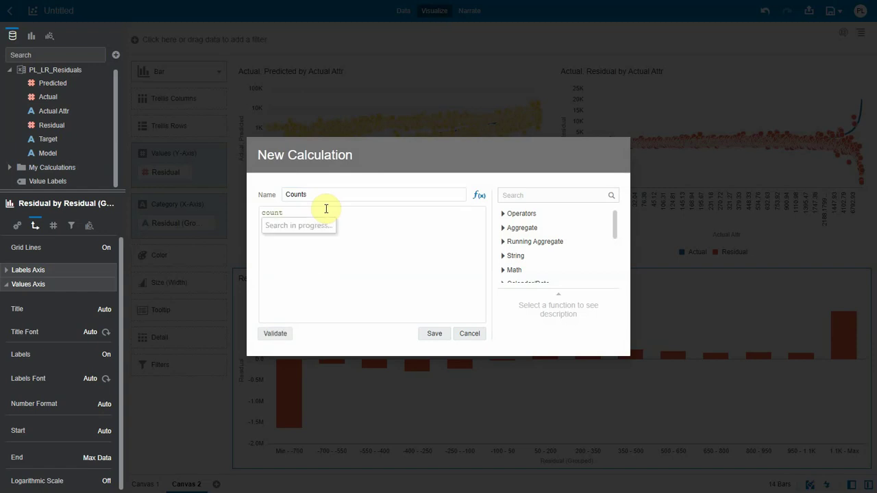
{"action": "type", "text": "(act"}
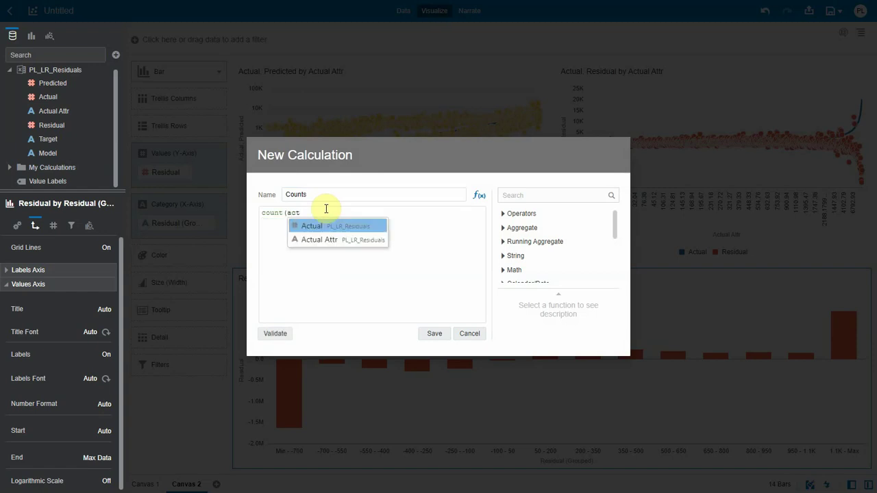
{"action": "key", "text": "Return"}
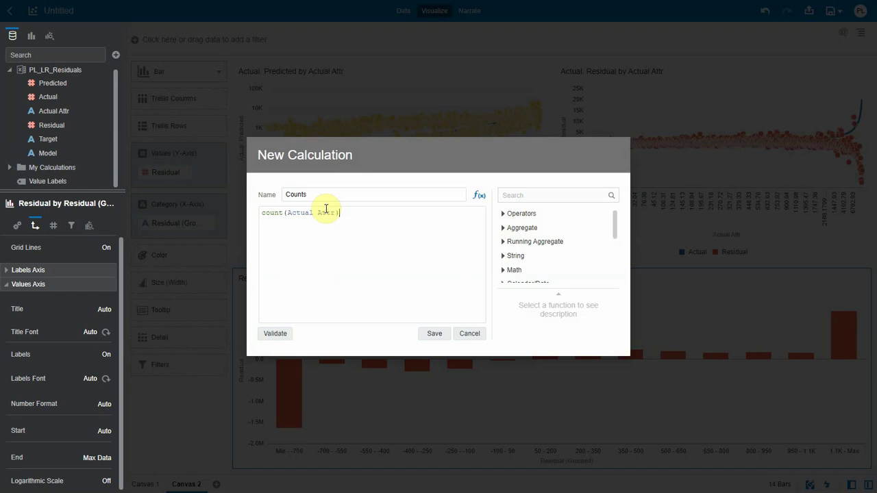
{"action": "left_click", "coordinate": [434, 333]}
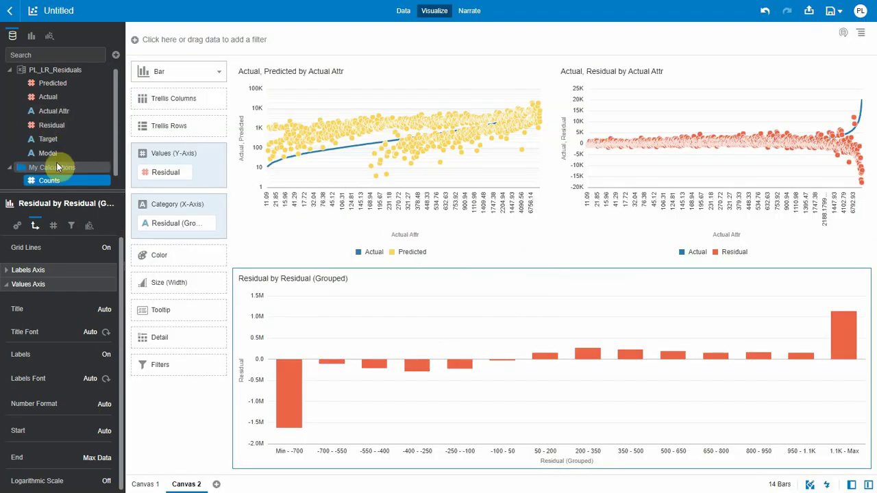
Step: Plot Counts by Residual grouped into 50 bins, and add a Counts bar chart beside it
{"action": "left_click_drag", "start_coordinate": [57, 179], "coordinate": [171, 175]}
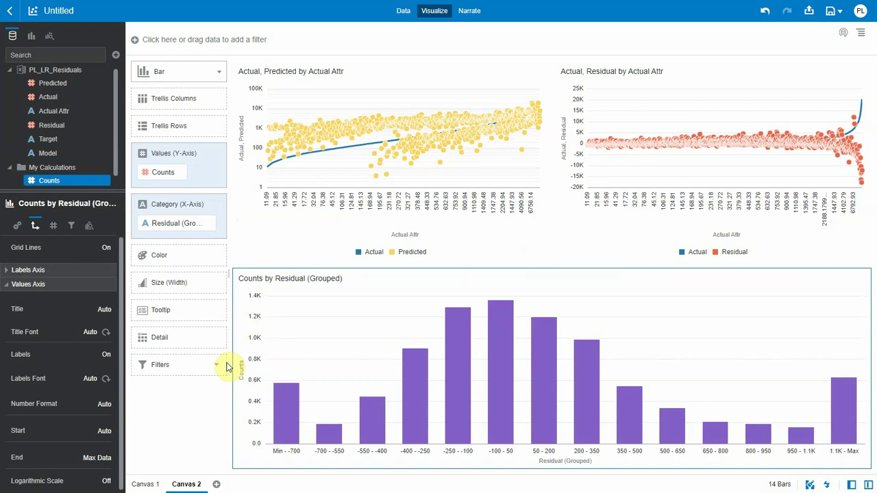
{"action": "right_click", "coordinate": [172, 226]}
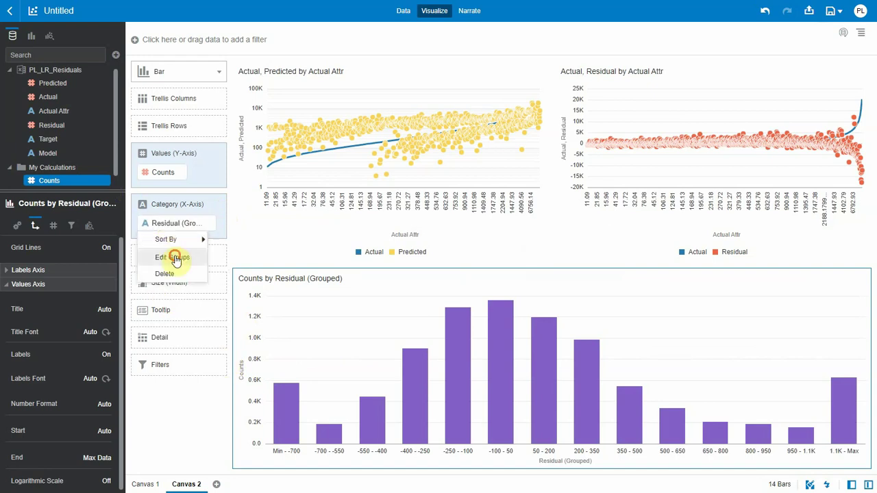
{"action": "left_click", "coordinate": [175, 254]}
{"action": "double_click", "coordinate": [111, 302]}
{"action": "type", "text": "50"}
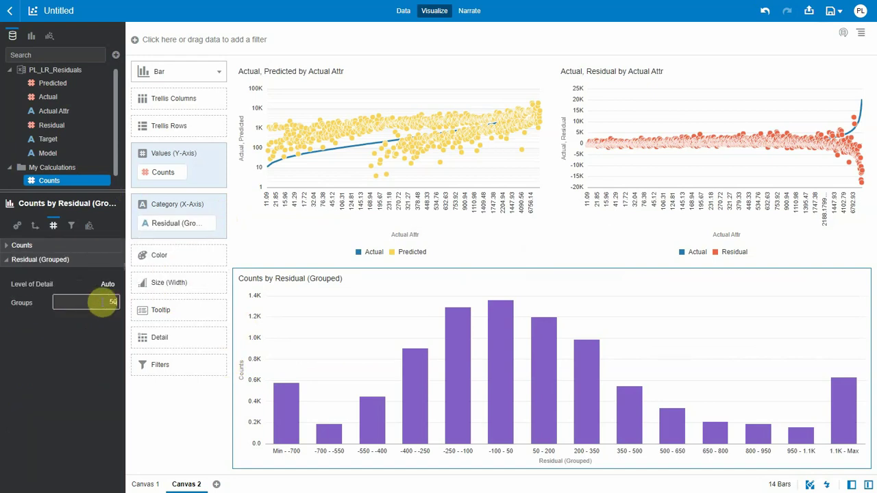
{"action": "left_click", "coordinate": [93, 348]}
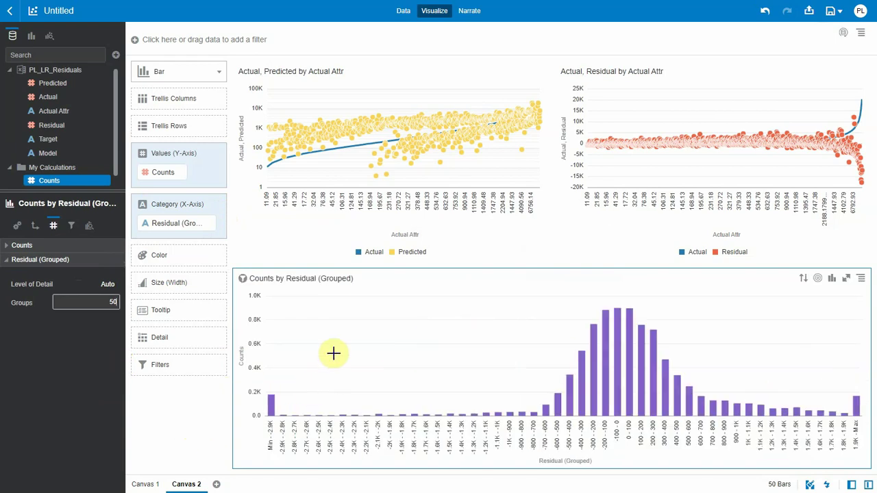
{"action": "left_click", "coordinate": [363, 320]}
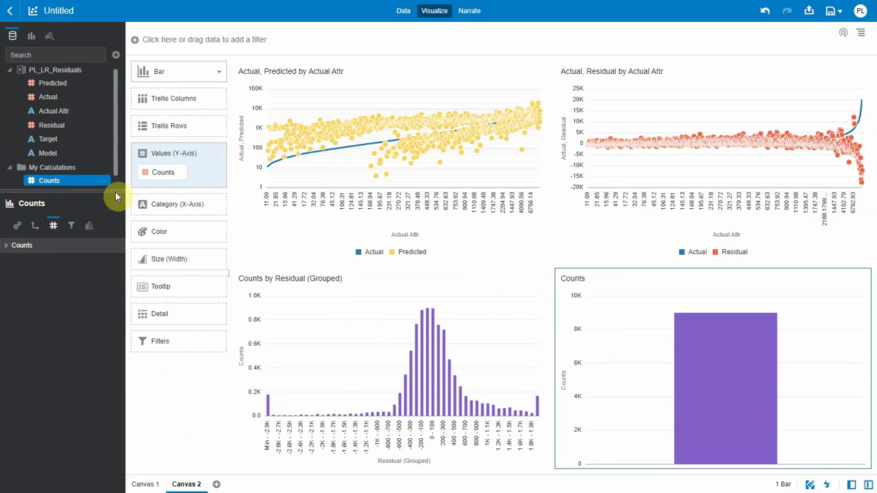
Step: Bin the new chart by Actual into 50 groups and plot Residual as the values
{"action": "left_click", "coordinate": [54, 178]}
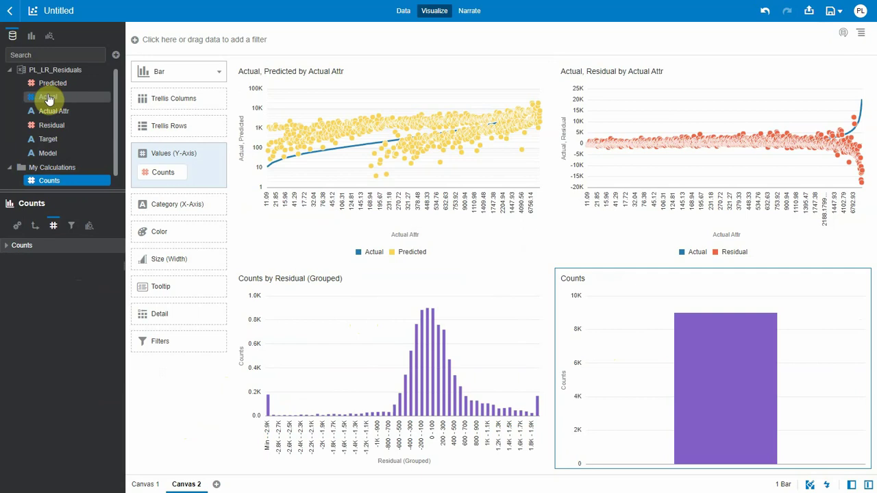
{"action": "left_click_drag", "start_coordinate": [49, 104], "coordinate": [58, 182]}
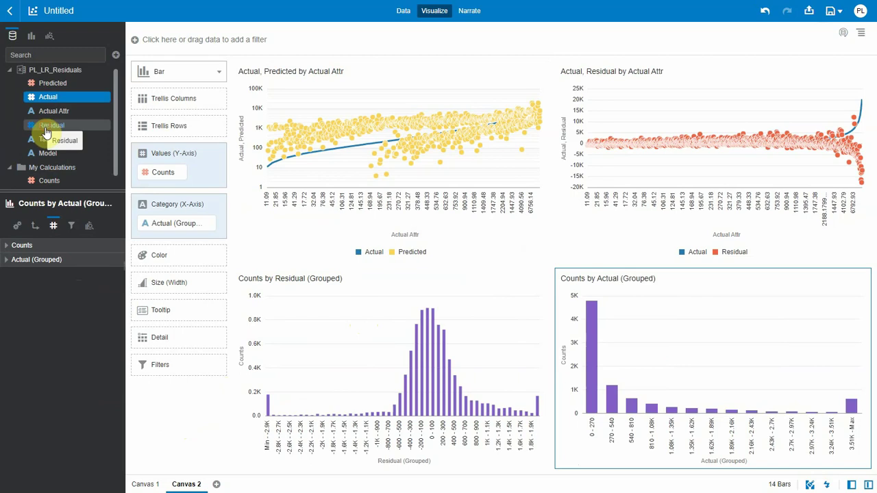
{"action": "left_click_drag", "start_coordinate": [45, 132], "coordinate": [165, 174]}
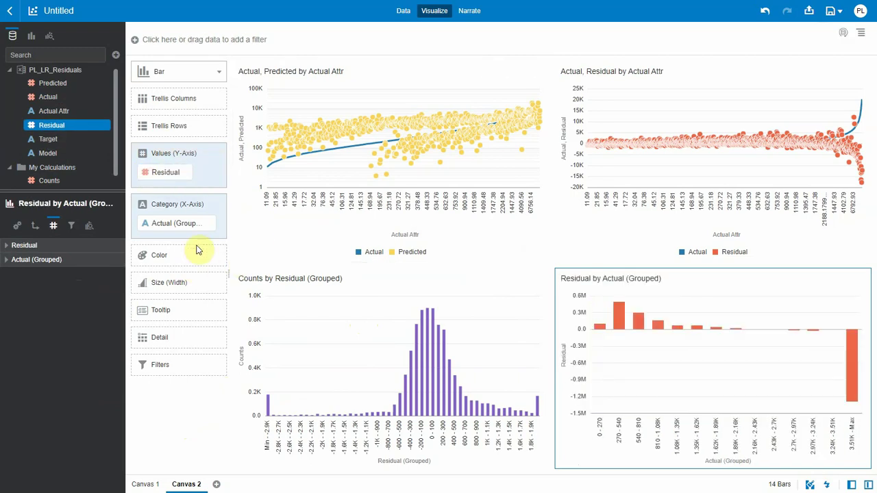
{"action": "left_click", "coordinate": [185, 225]}
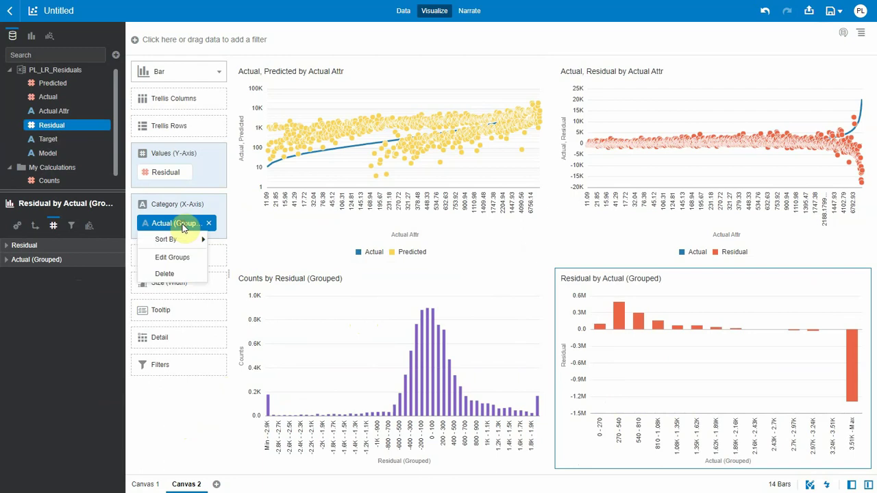
{"action": "left_click", "coordinate": [80, 263]}
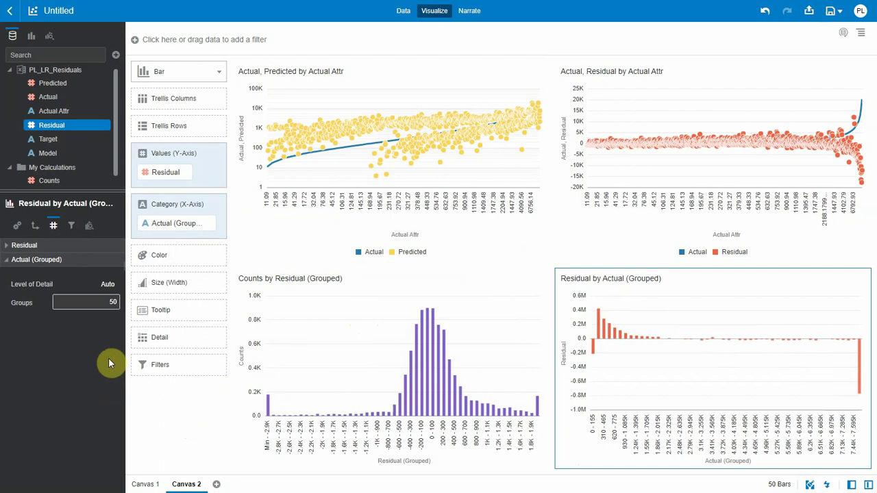
Step: Change Residual's aggregation from sum to Average, computed by Actual Attr
{"action": "left_click", "coordinate": [29, 250]}
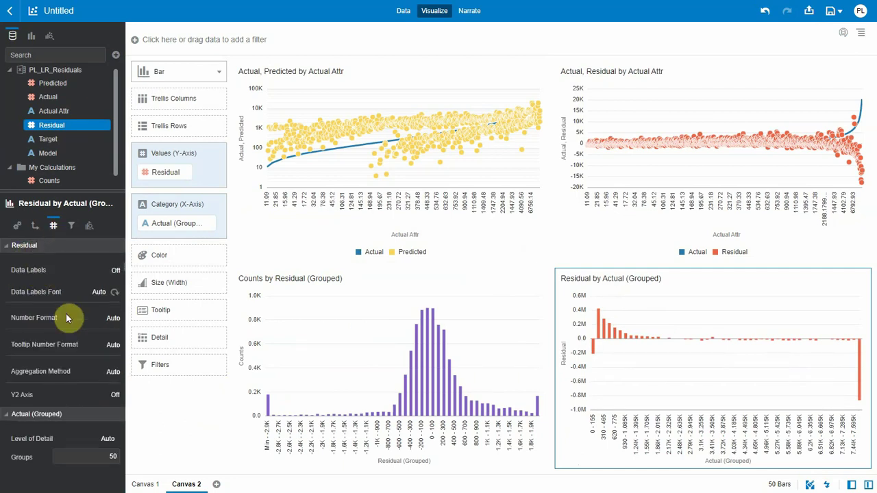
{"action": "left_click", "coordinate": [111, 372]}
{"action": "left_click", "coordinate": [138, 290]}
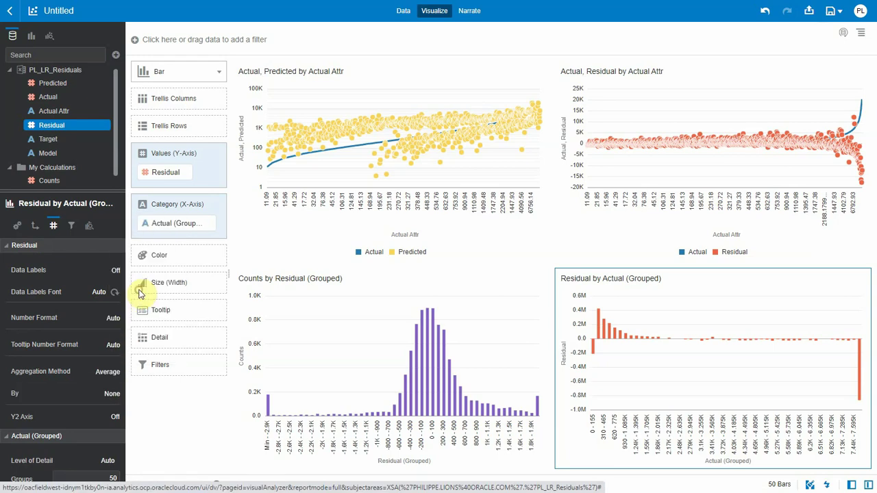
{"action": "left_click", "coordinate": [111, 394]}
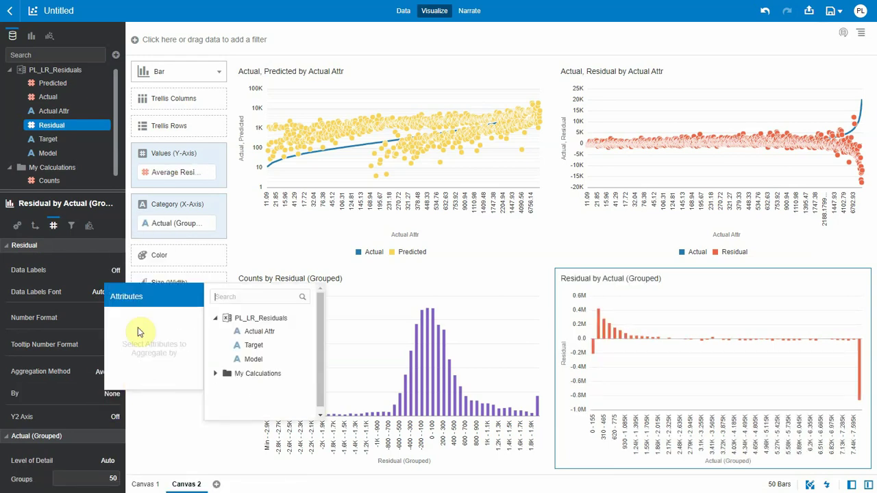
{"action": "left_click", "coordinate": [259, 331]}
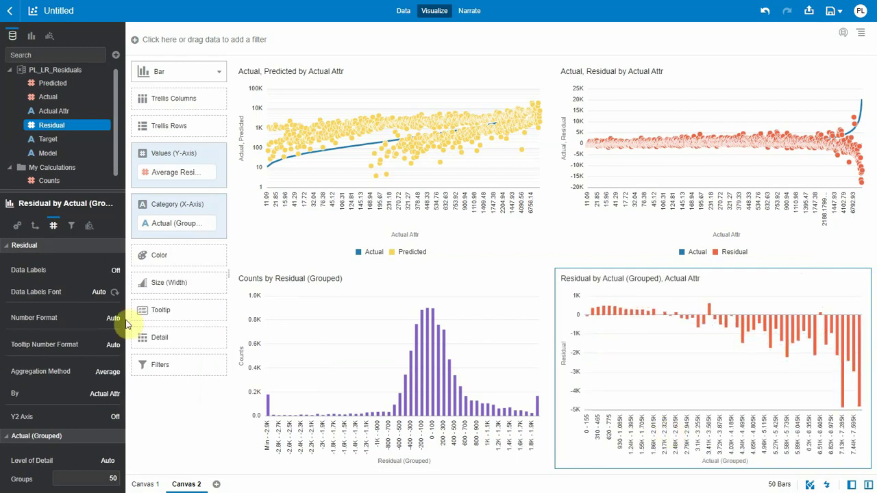